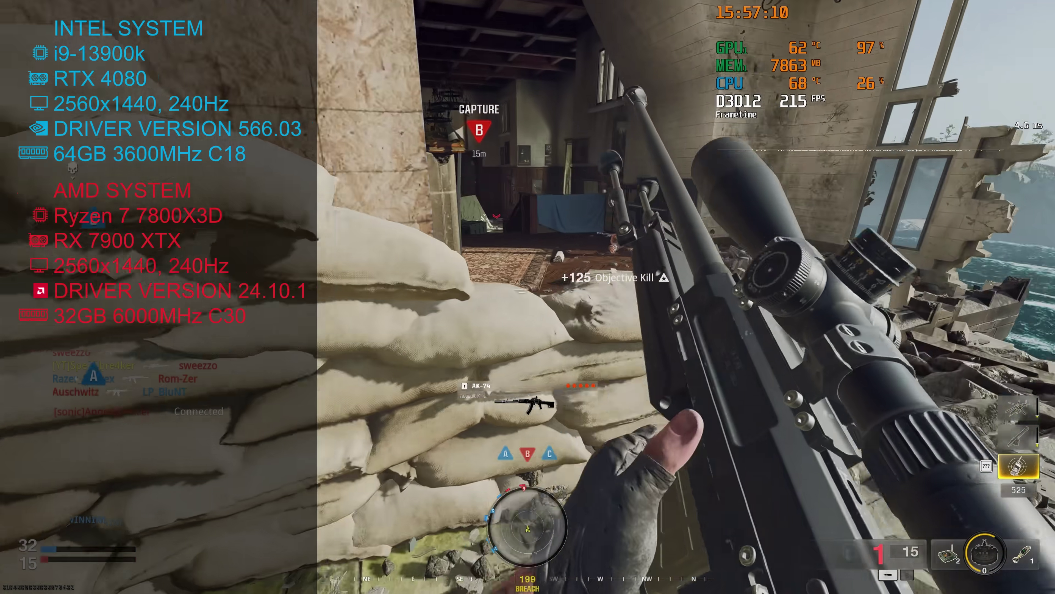
key("r")
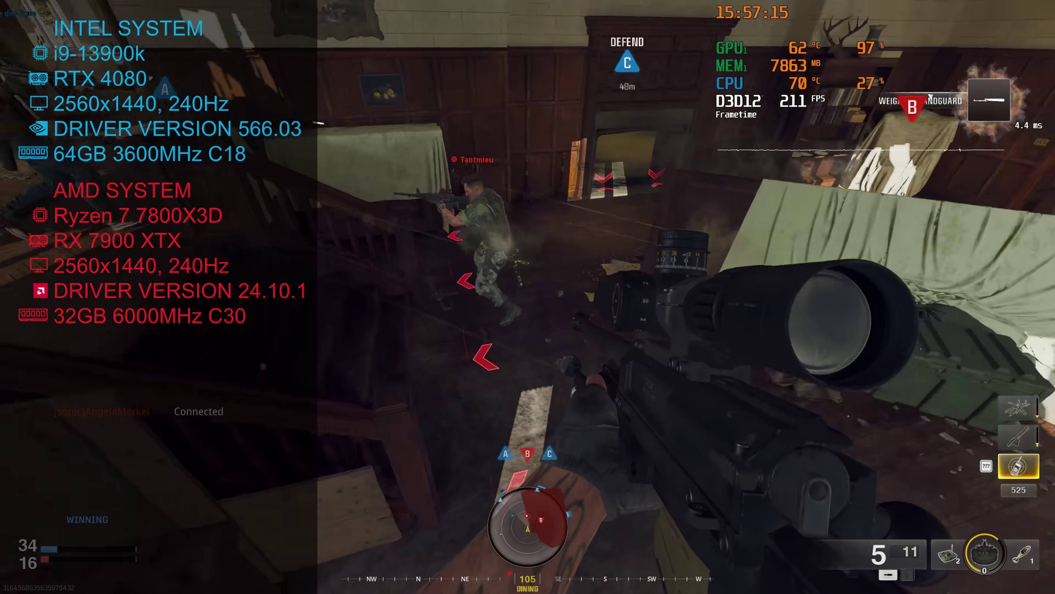
left_click(527, 297)
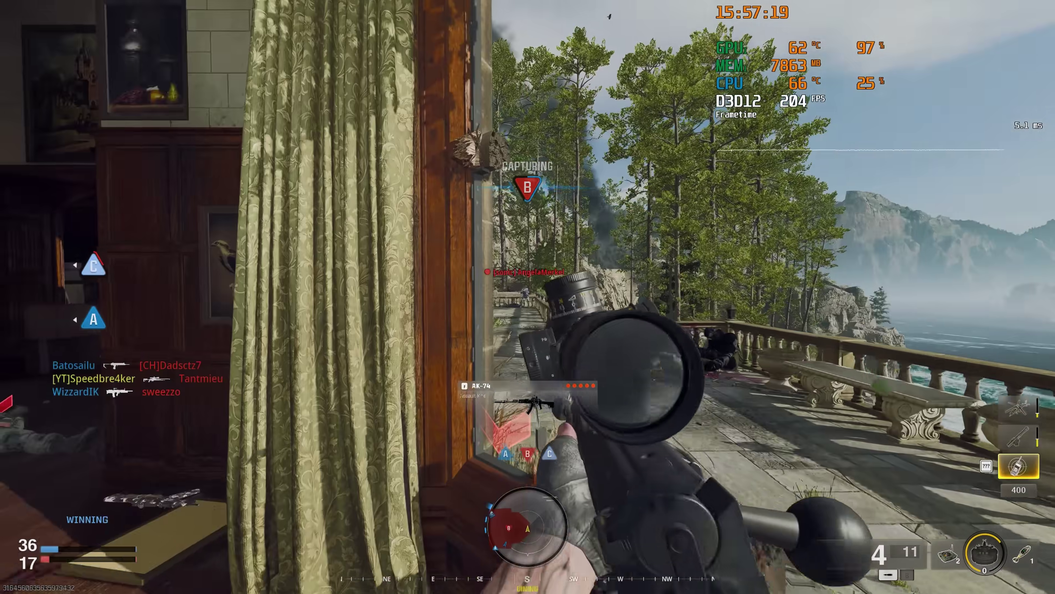
right_click(527, 297)
left_click(527, 297)
right_click(527, 297)
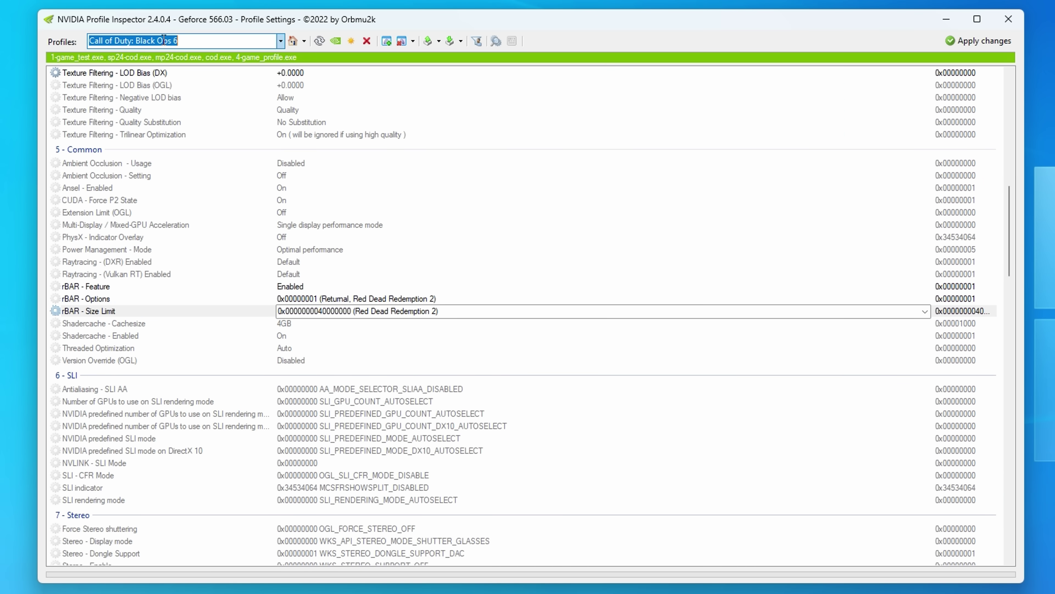
Check the rBAR Feature, Options and Size Limit values in the Call of Duty: Black Ops 6 driver profile in NVIDIA Profile Inspector
left_click(313, 287)
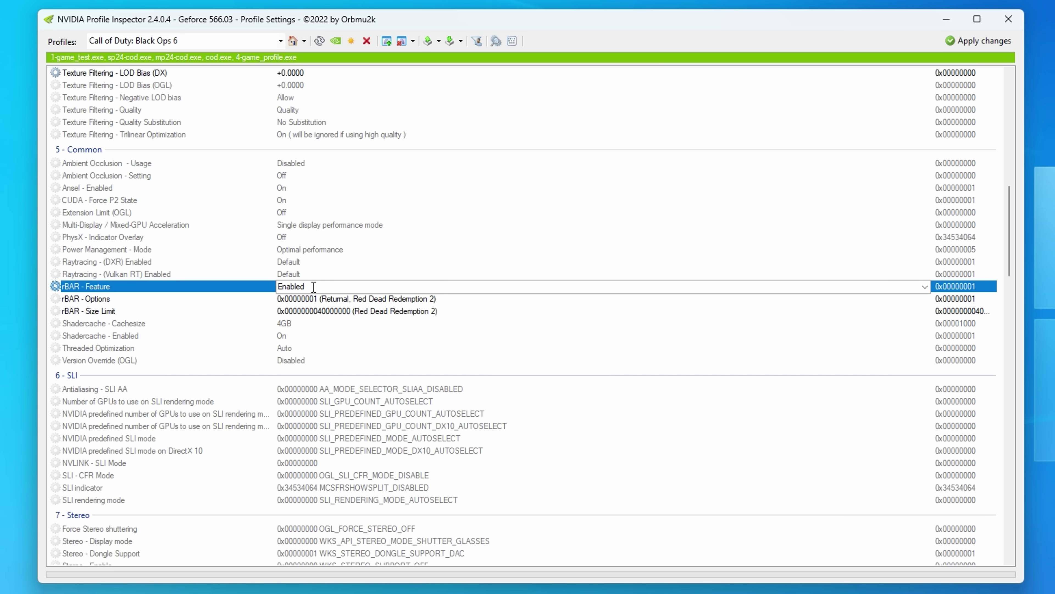
left_click(310, 298)
left_click(314, 312)
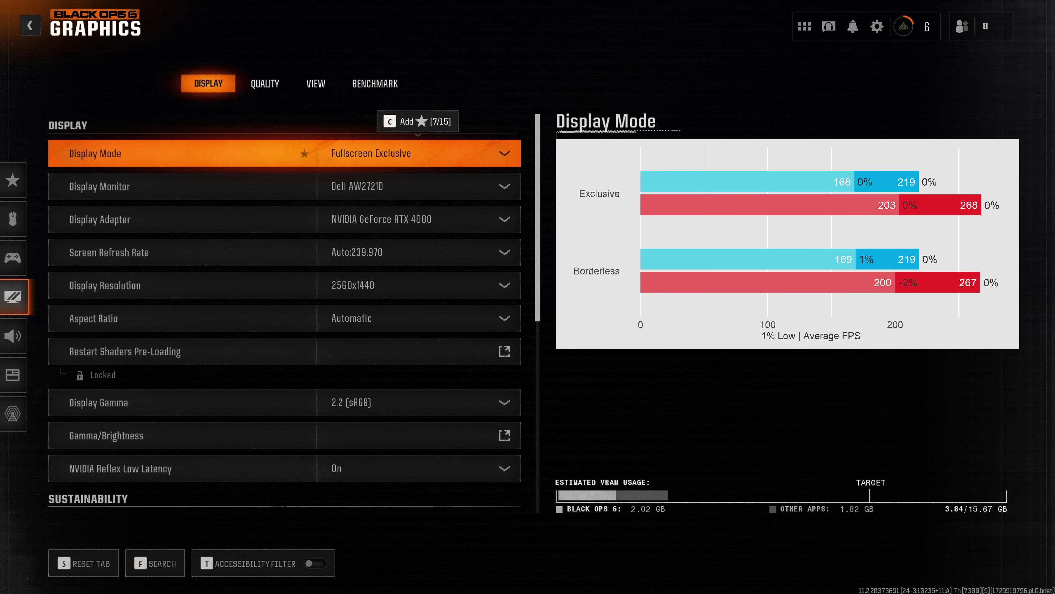
In the Black Ops 6 graphics settings, choose Fullscreen Exclusive as display mode and NVIDIA GeForce RTX 4080 as display adapter
left_click(451, 155)
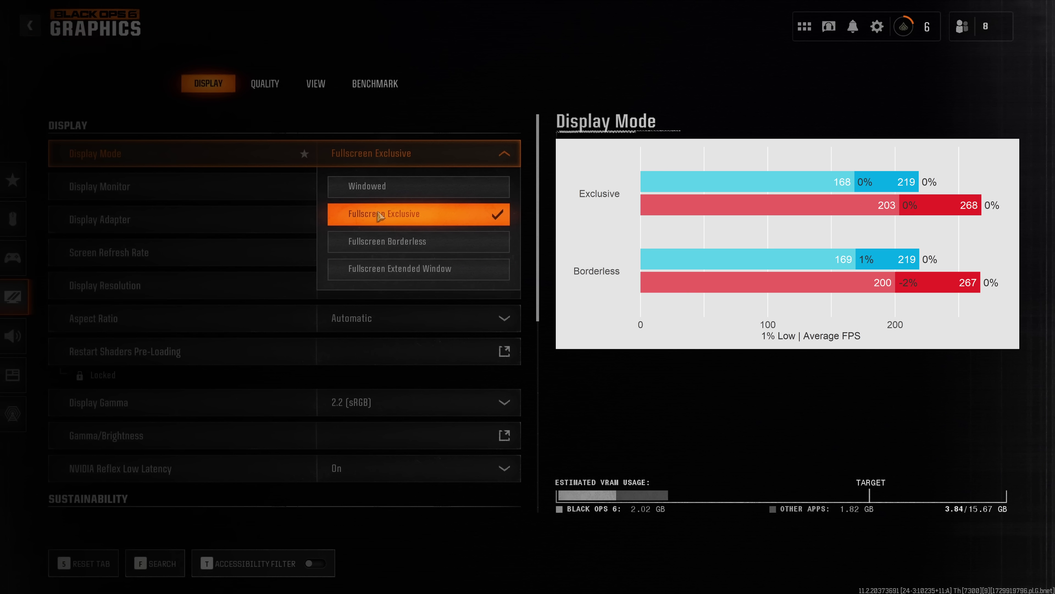
left_click(476, 220)
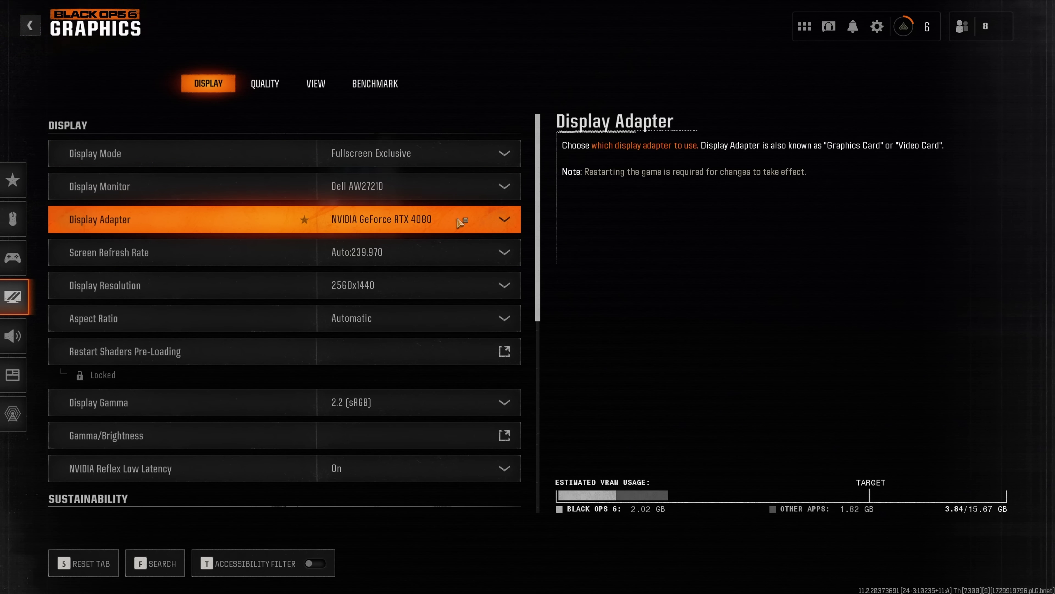
left_click(457, 218)
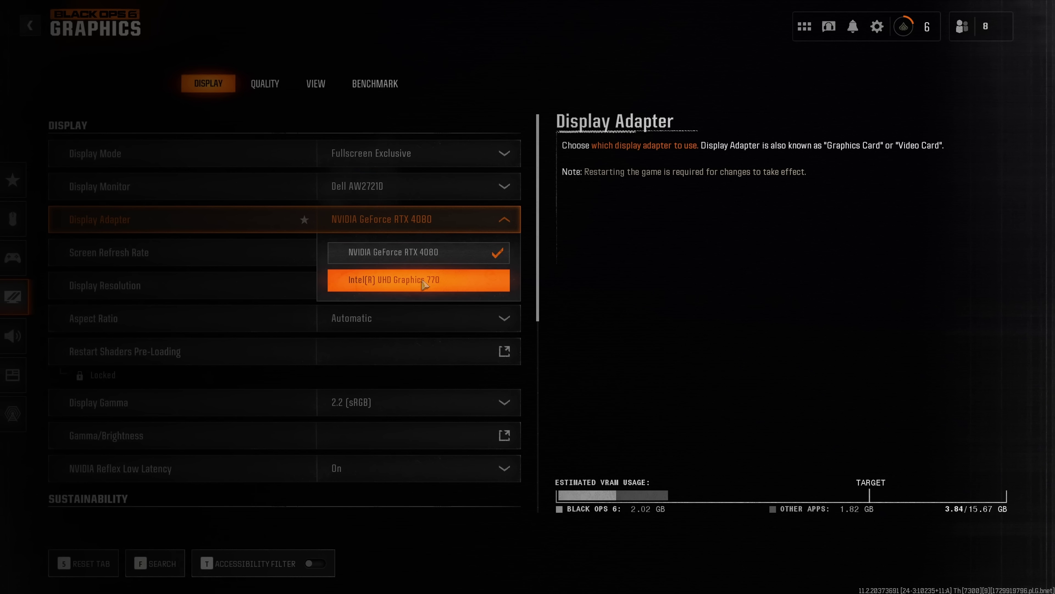
left_click(459, 257)
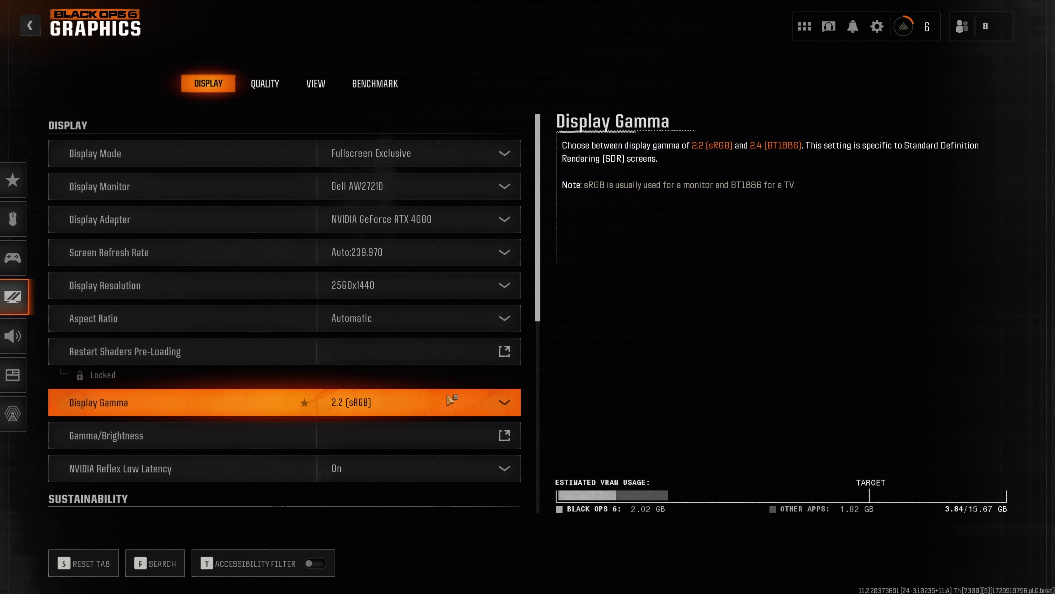
Open the Gamma/Brightness calibration and apply its setting
left_click(487, 435)
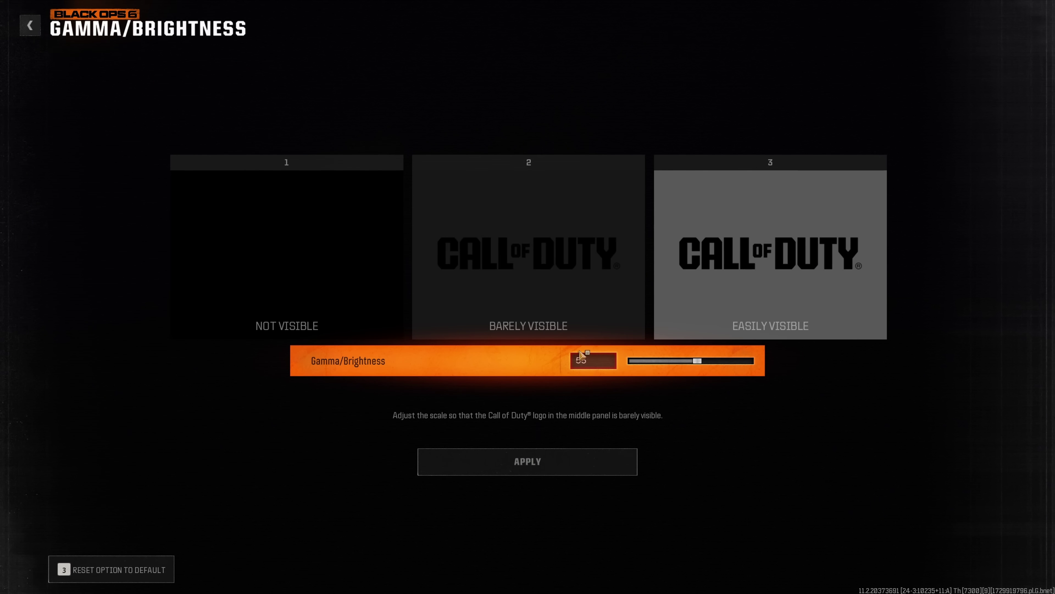
left_click(541, 463)
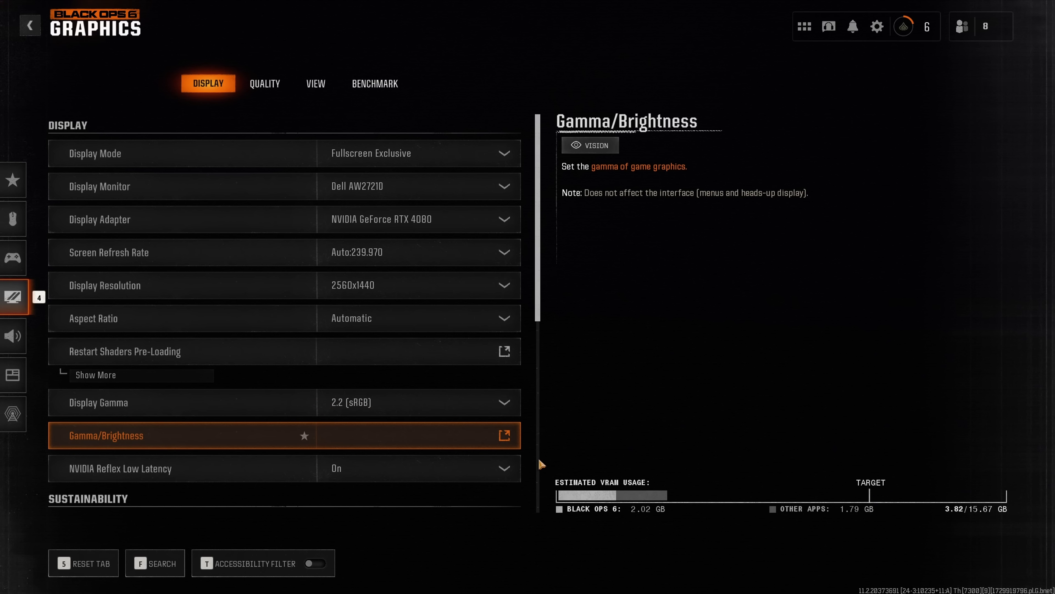
Review the NVIDIA Reflex, Sustainability and HDR options in the display settings, and switch to the quality settings
scroll(540, 462, "down", 5)
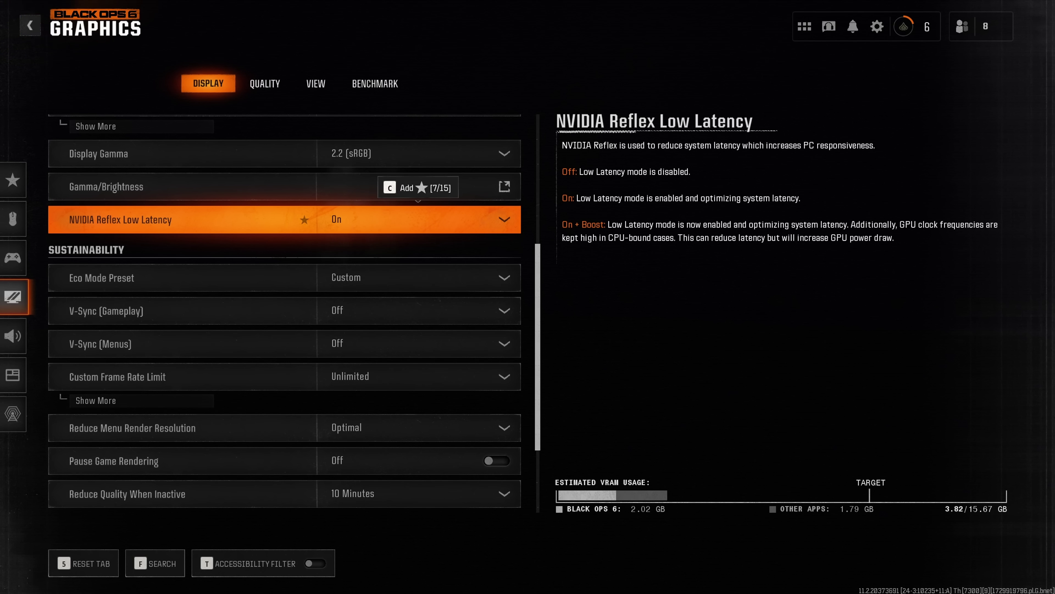
left_click(375, 83)
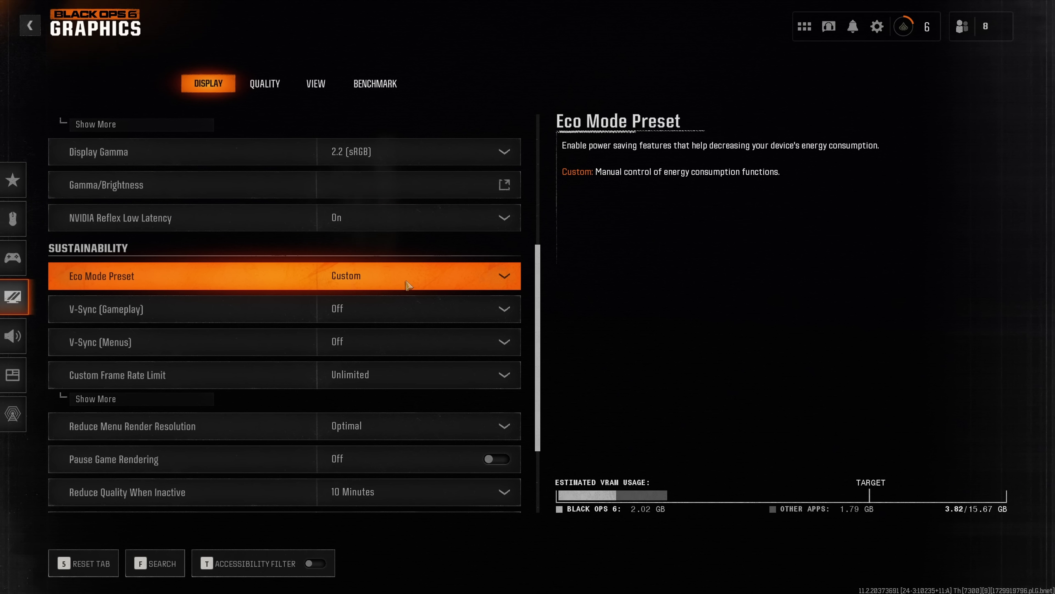
scroll(408, 285, "down", 1)
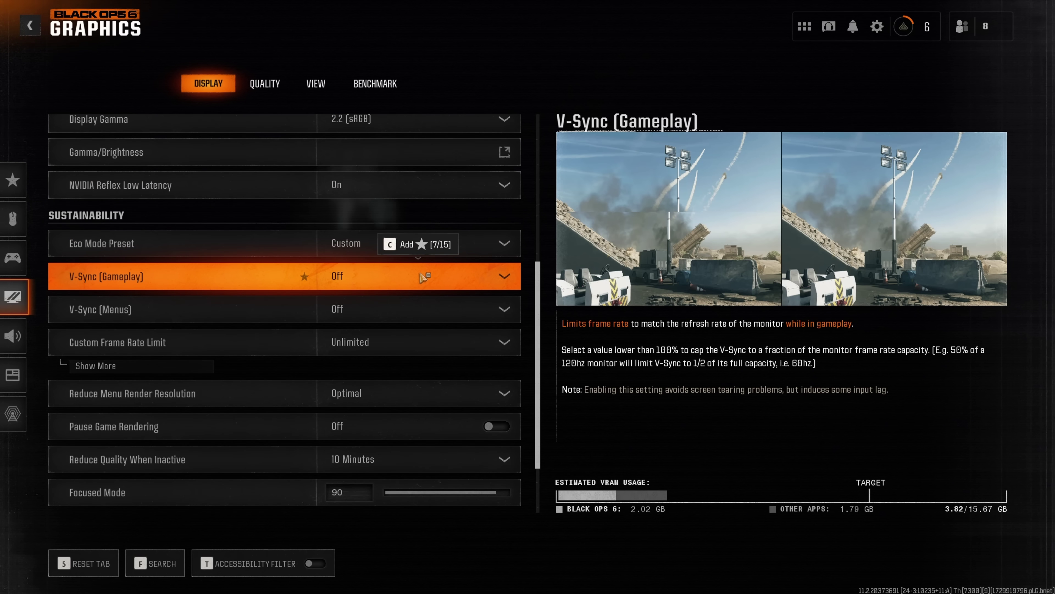
scroll(420, 274, "down", 1)
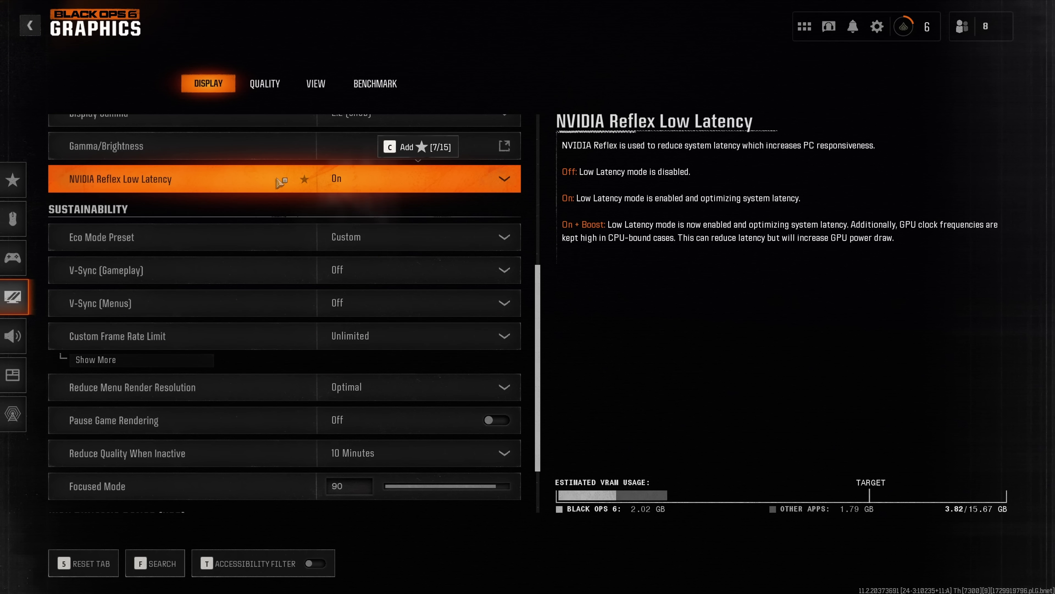
scroll(171, 412, "down", 2)
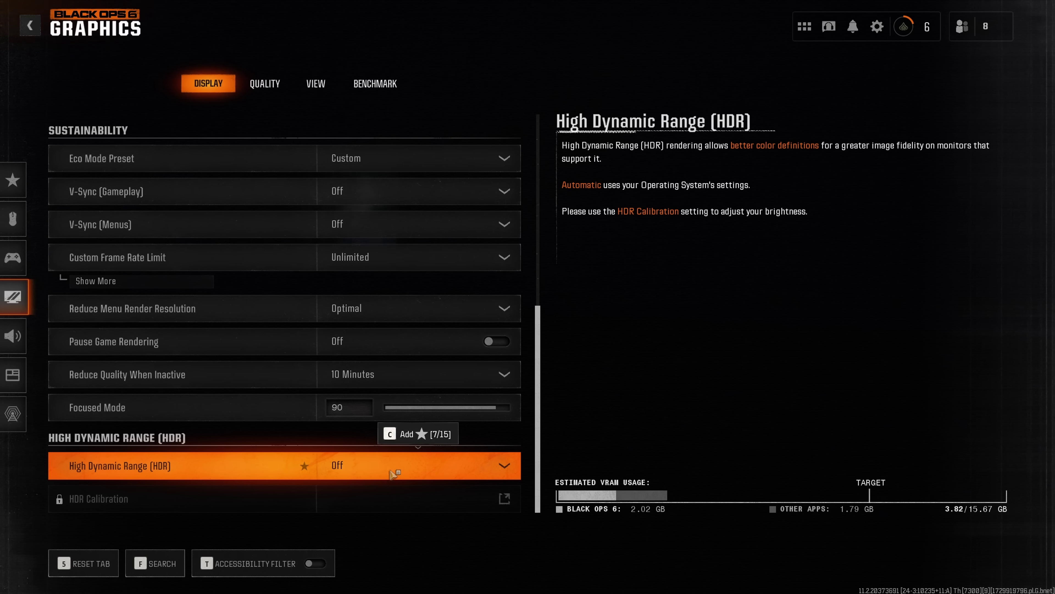
left_click(263, 90)
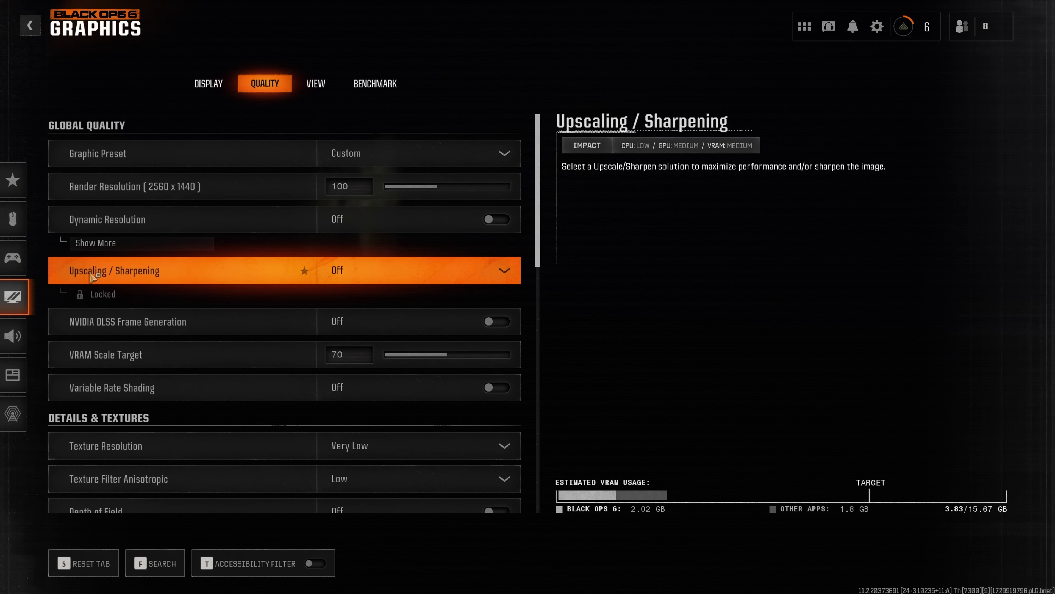
Set Upscaling / Sharpening to NVIDIA DLAA and reveal its sharpness setting
left_click(416, 275)
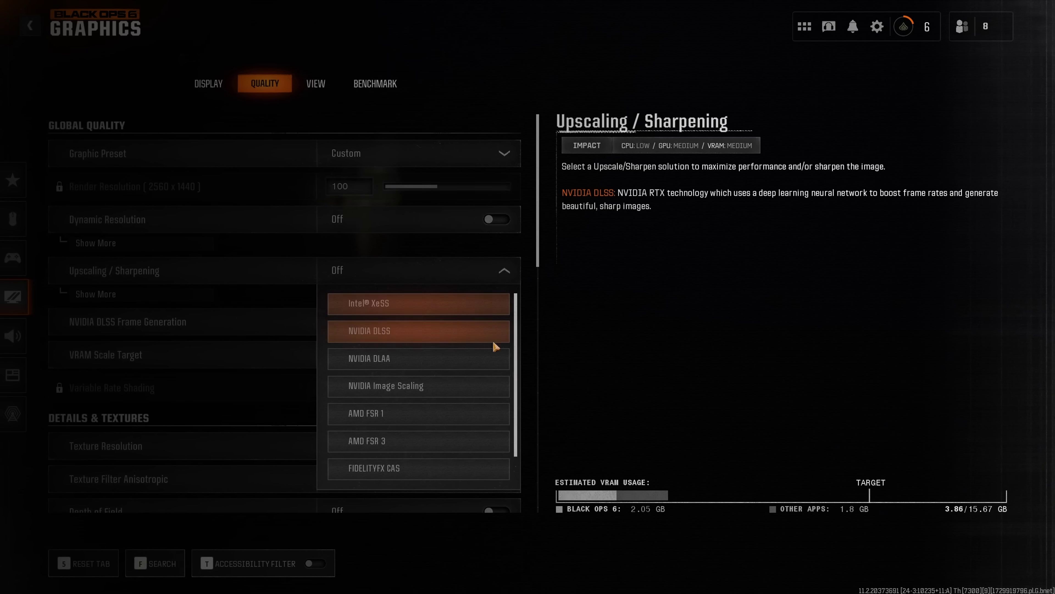
scroll(516, 364, "down", 1)
scroll(516, 365, "up", 1)
left_click(507, 360)
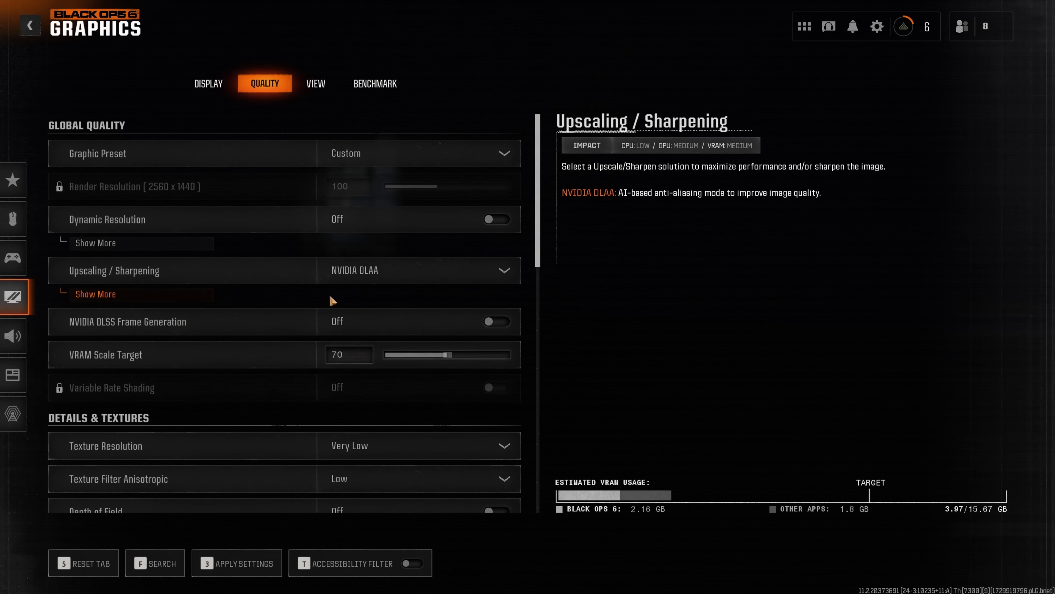
left_click(187, 296)
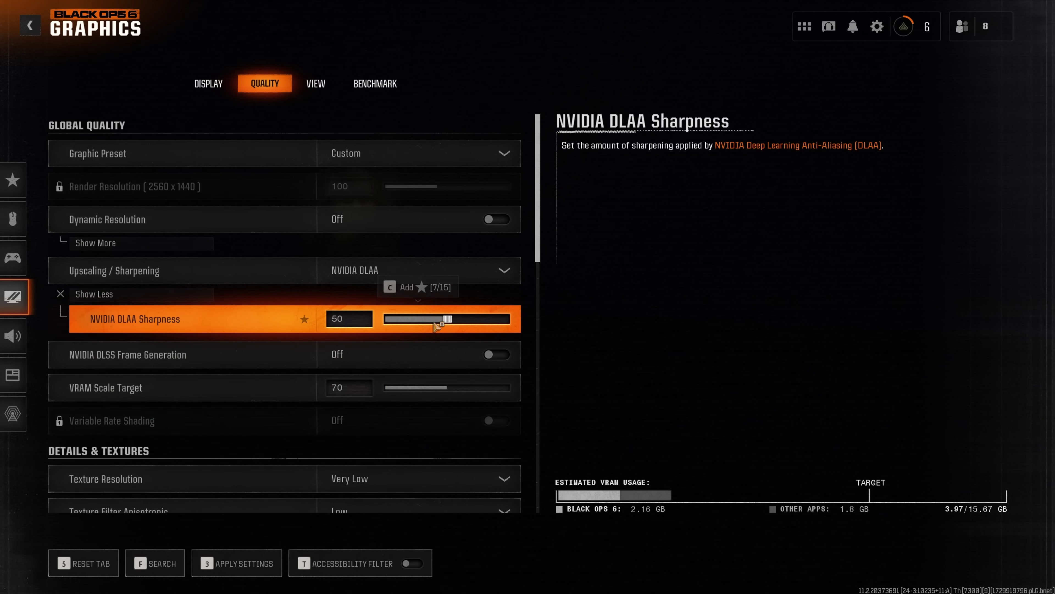
Set Upscaling / Sharpening to Off
left_click(457, 277)
scroll(449, 374, "down", 1)
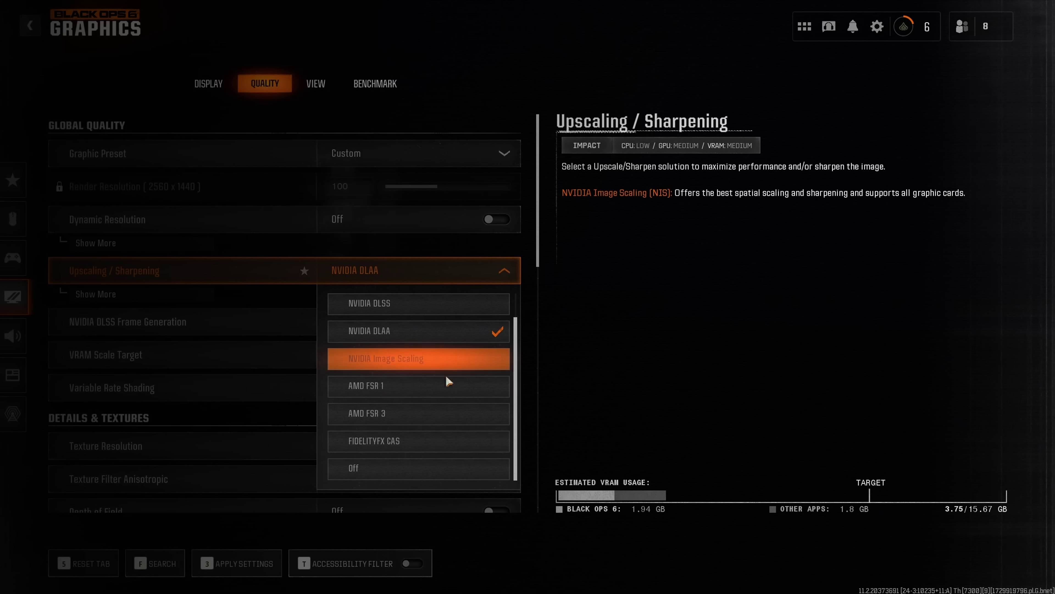
left_click(436, 469)
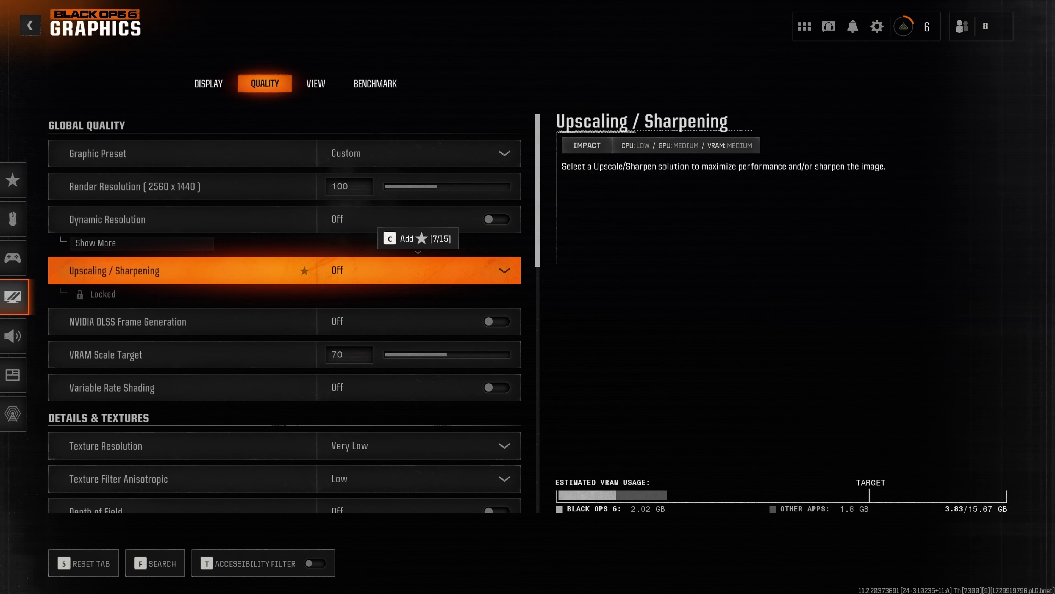
Set Upscaling / Sharpening to FidelityFX CAS and reveal its strength setting
left_click(416, 270)
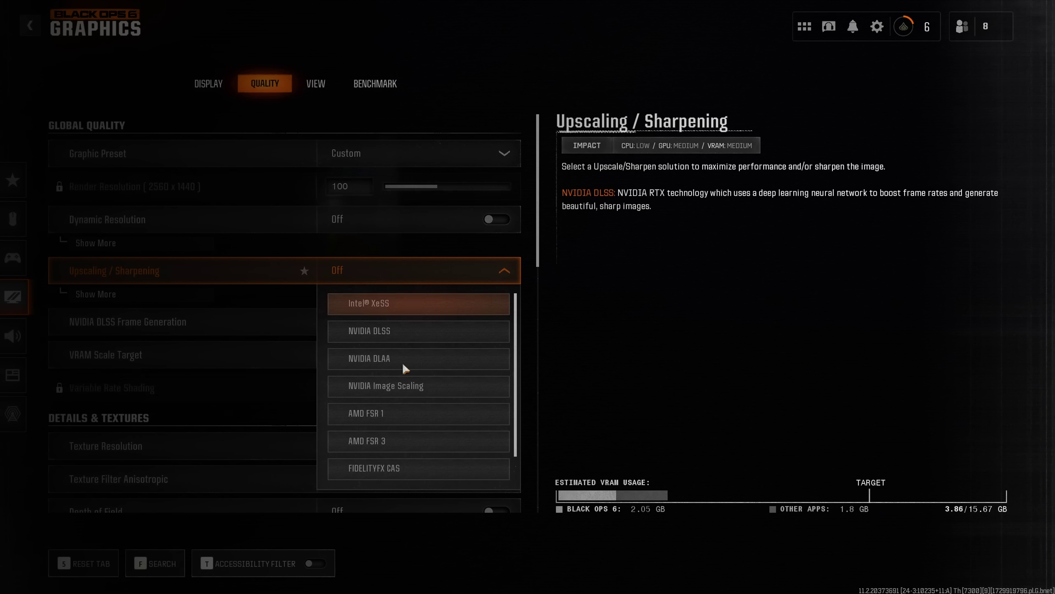
left_click(380, 468)
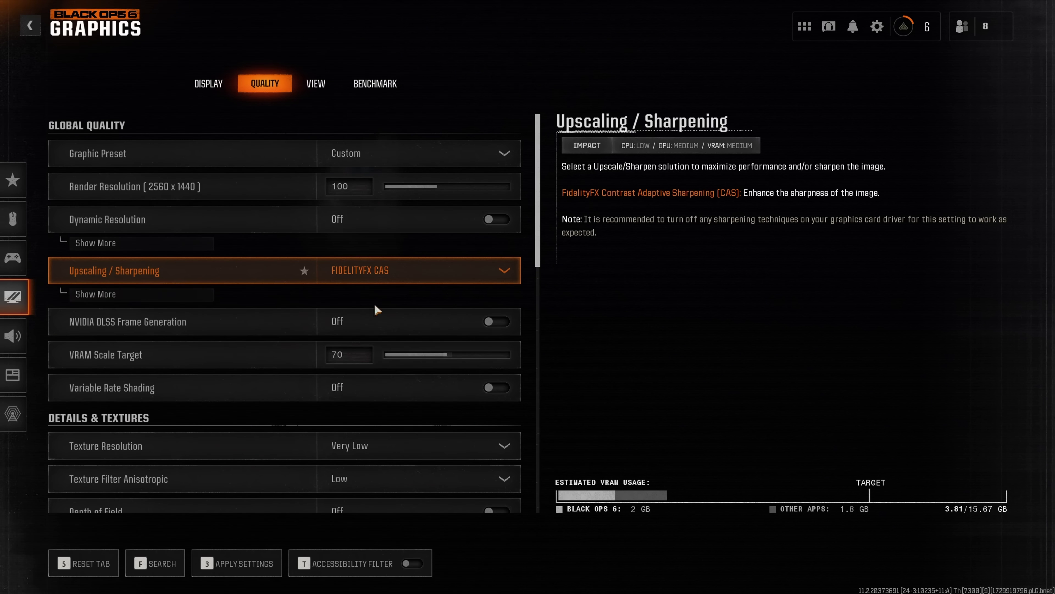
left_click(189, 297)
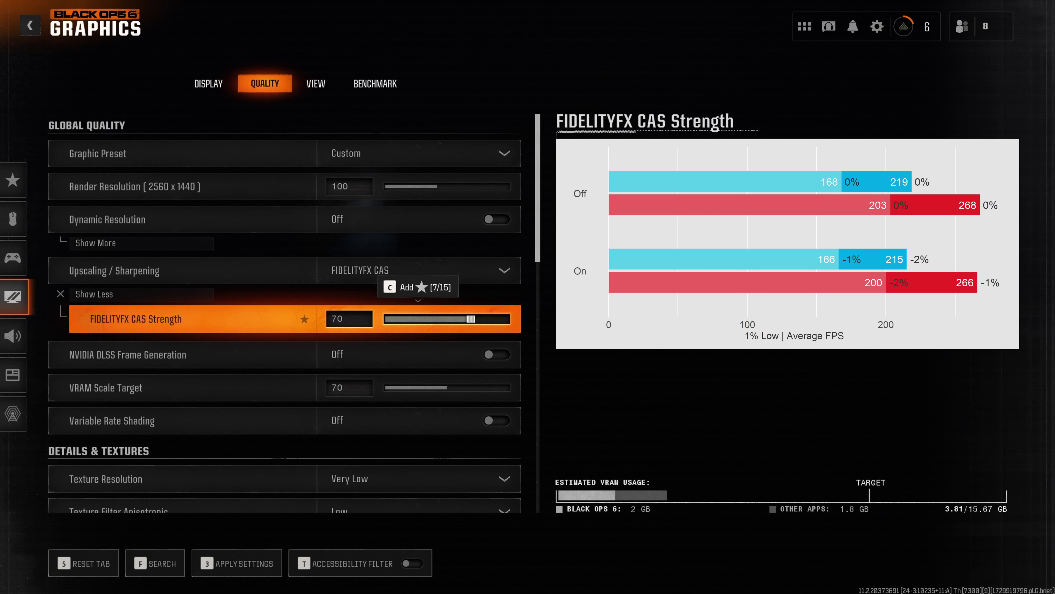
Review NVIDIA DLSS Frame Generation and VRAM Scale Target, and toggle Variable Rate Shading
left_click(183, 355)
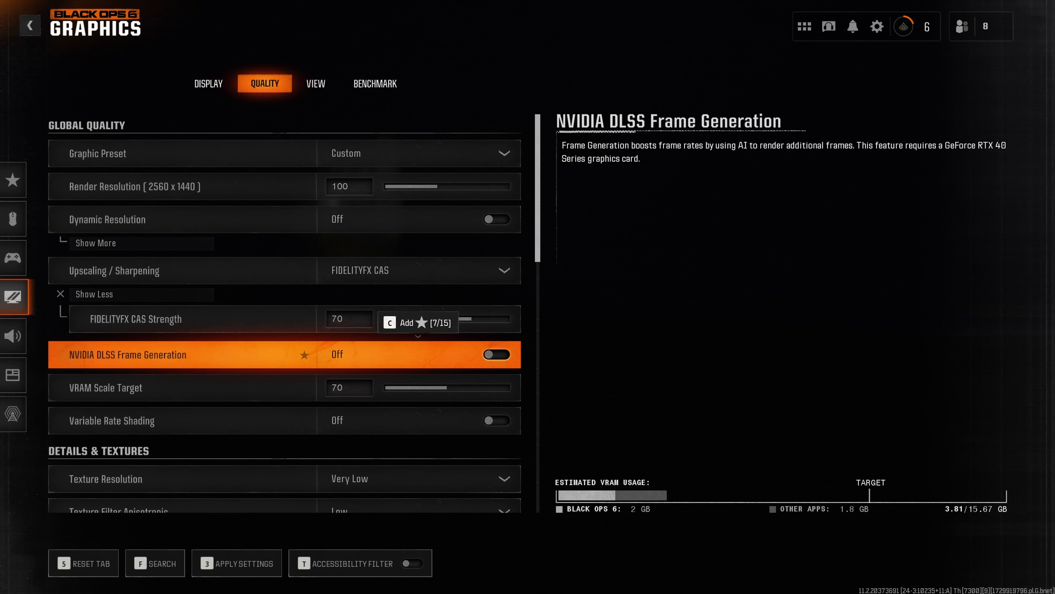
left_click(182, 387)
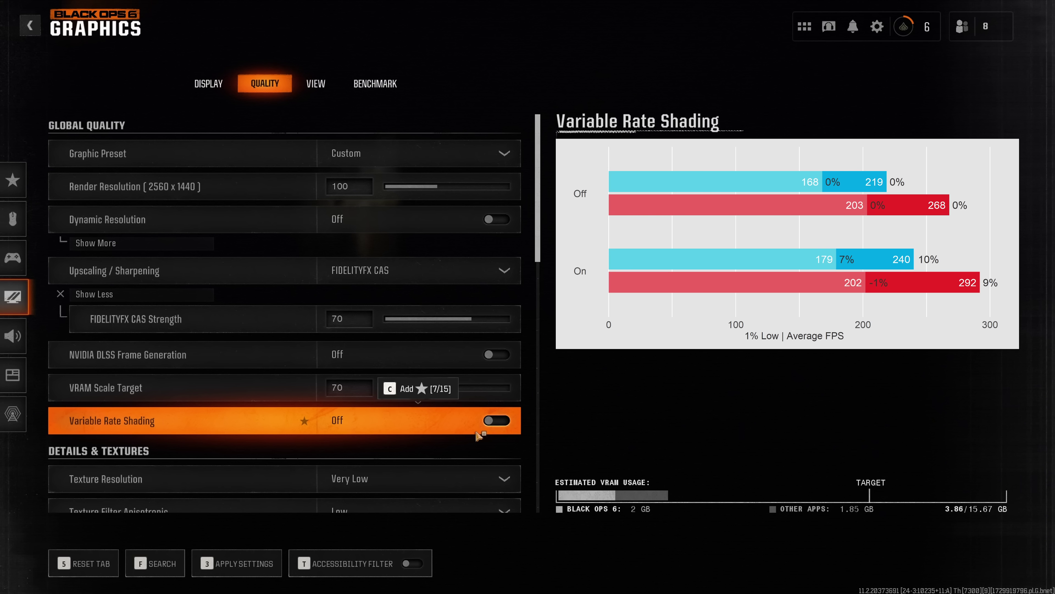
left_click(501, 421)
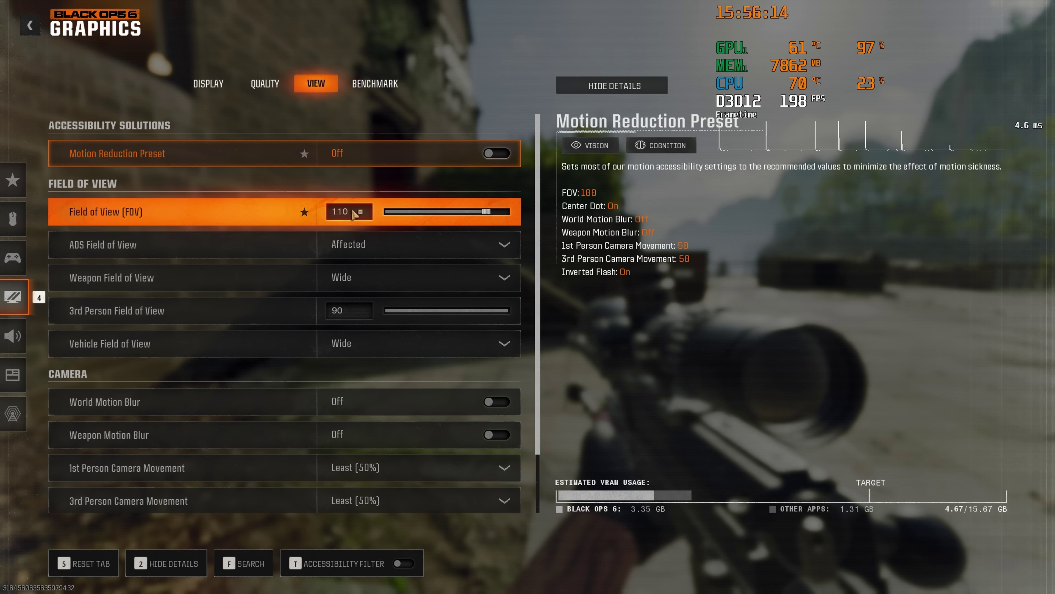
key("Escape")
key("Escape")
key("w")
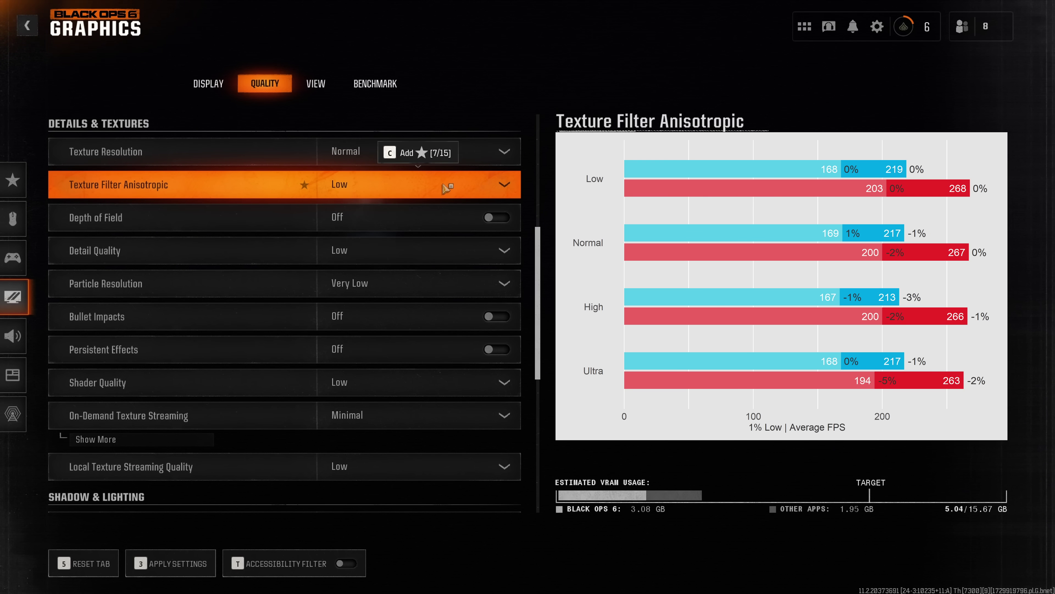
Examine the available quality levels for Texture Filter Anisotropic in the Details & Textures settings
left_click(452, 185)
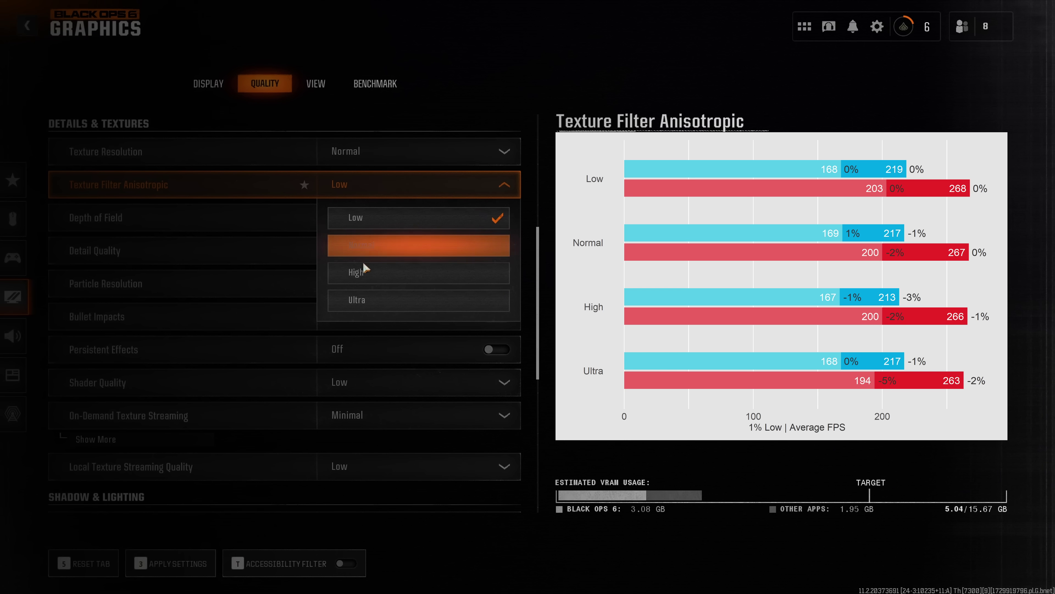
left_click(454, 186)
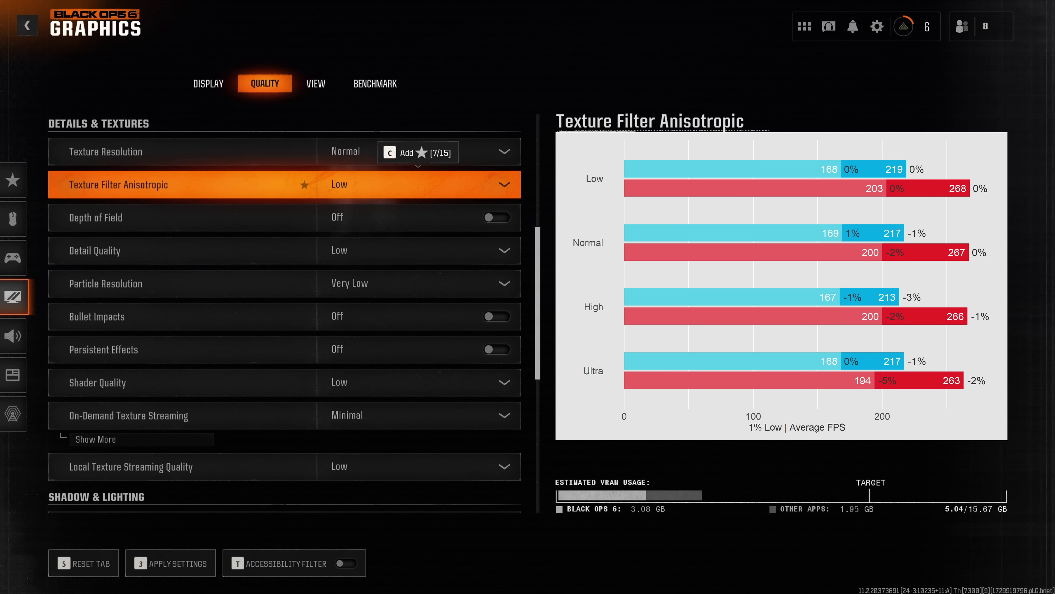
left_click(418, 183)
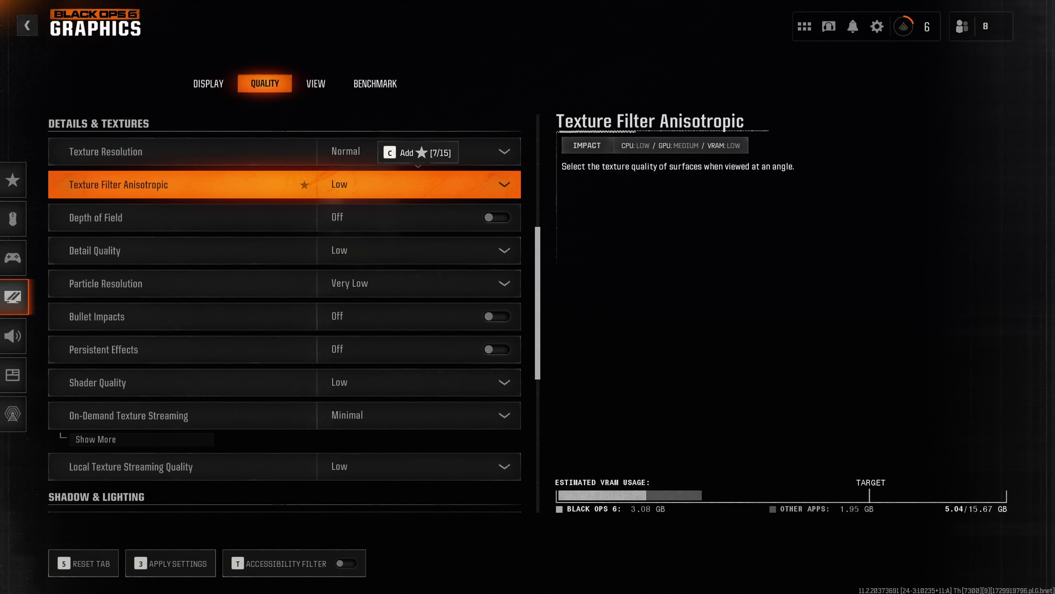
Review Depth of Field and the available Detail Quality levels, and set Detail Quality to High
left_click(187, 218)
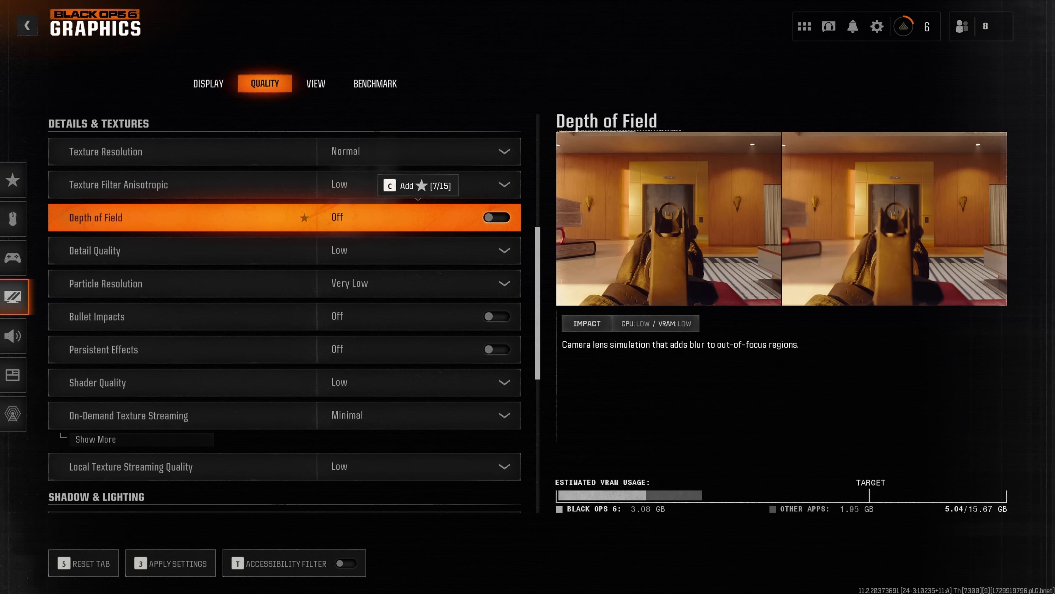
left_click(183, 250)
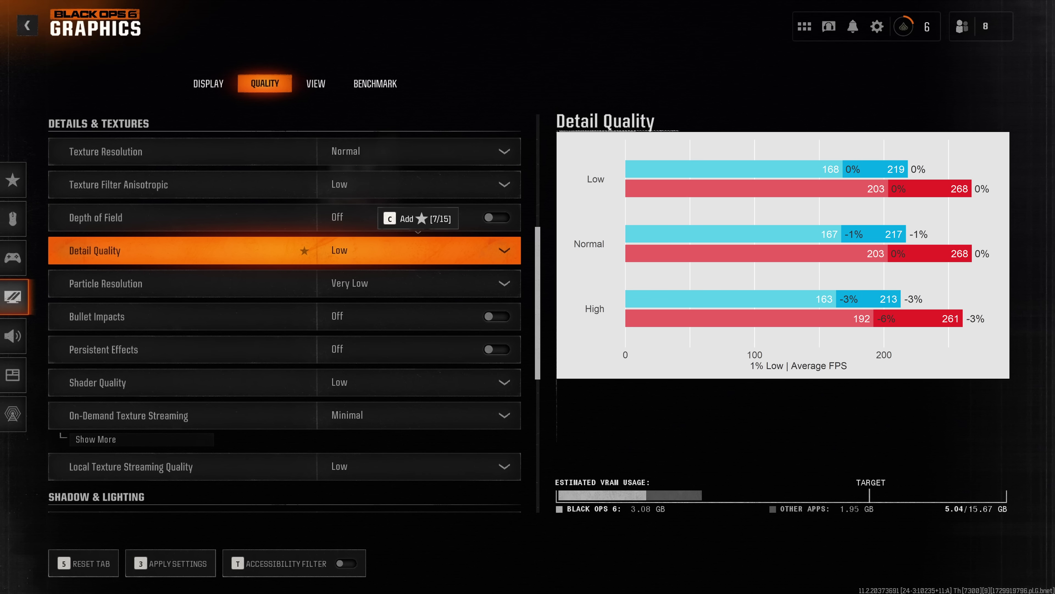
left_click(414, 252)
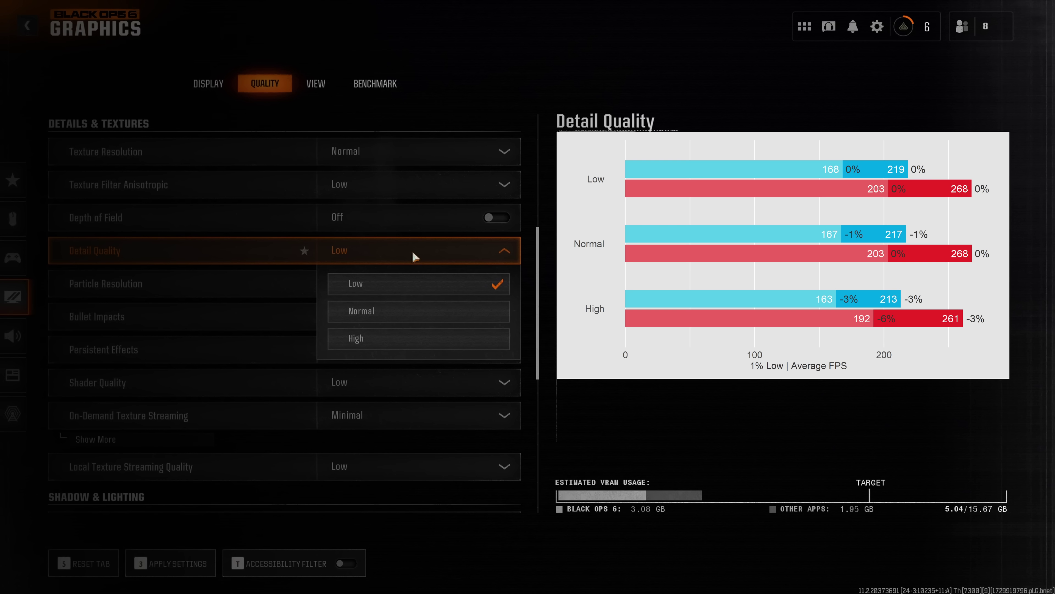
left_click(413, 252)
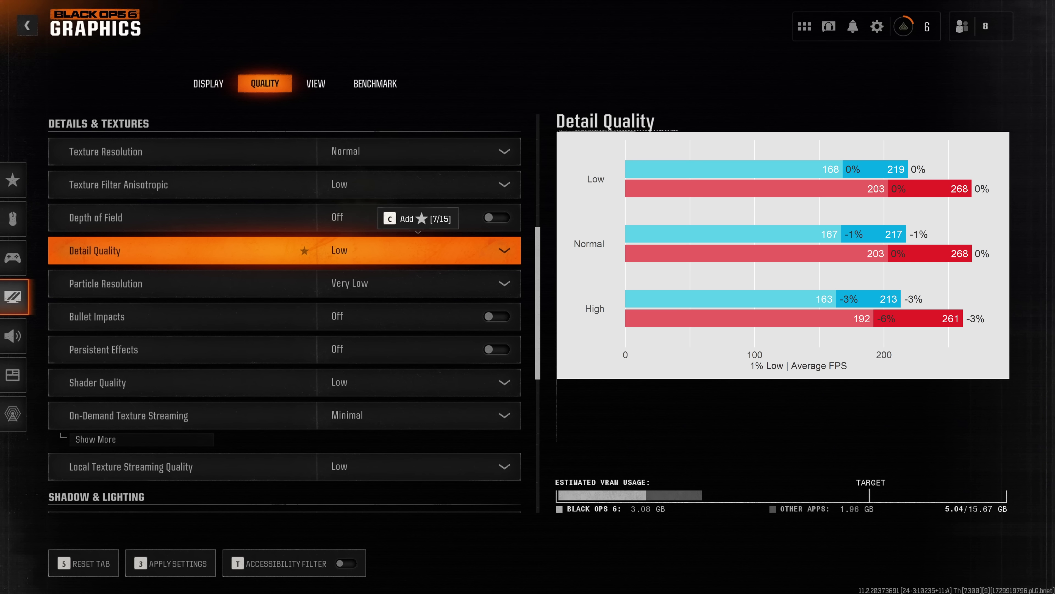
key("Right")
key("Right")
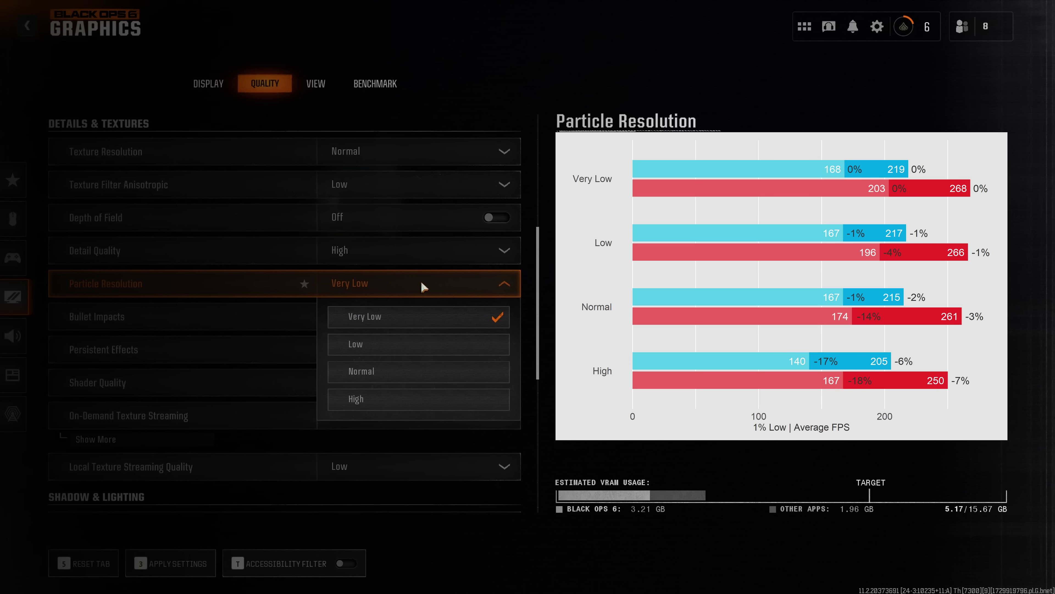
Check the available Particle Resolution levels and turn Bullet Impacts on
left_click(424, 285)
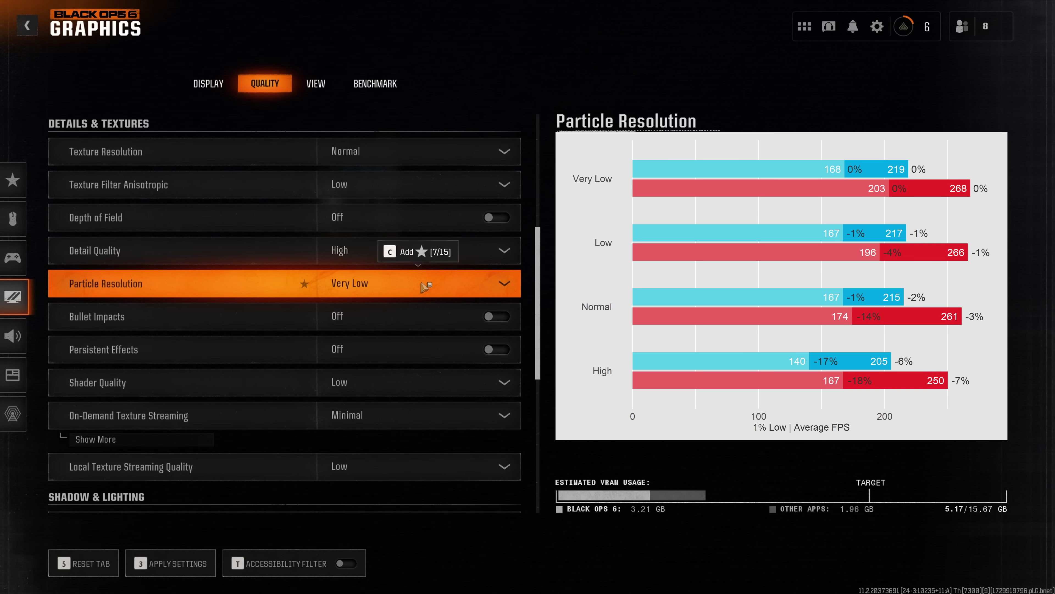
key("Down")
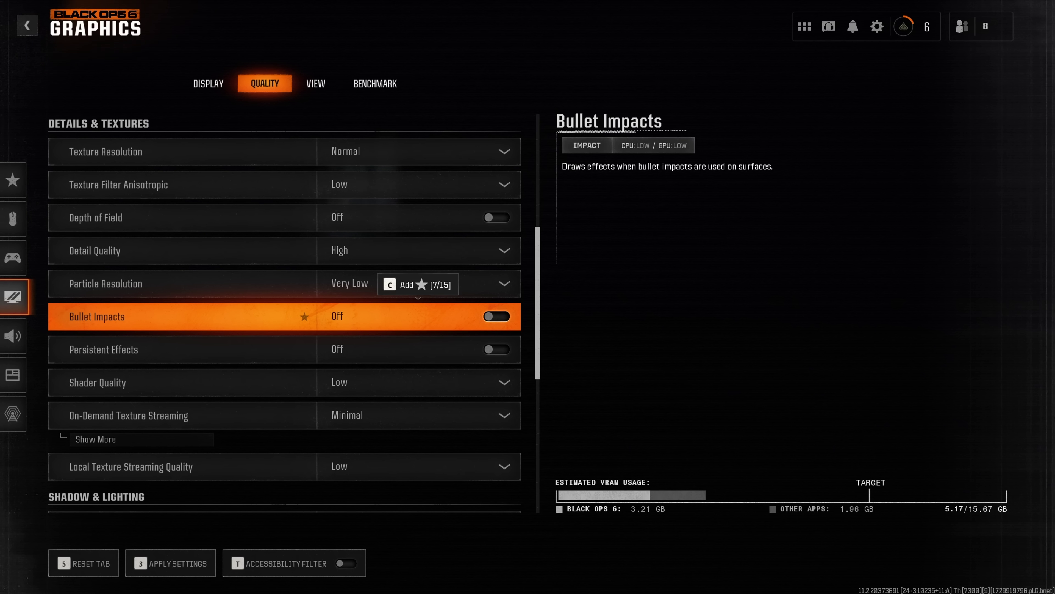
left_click(498, 317)
key("Down")
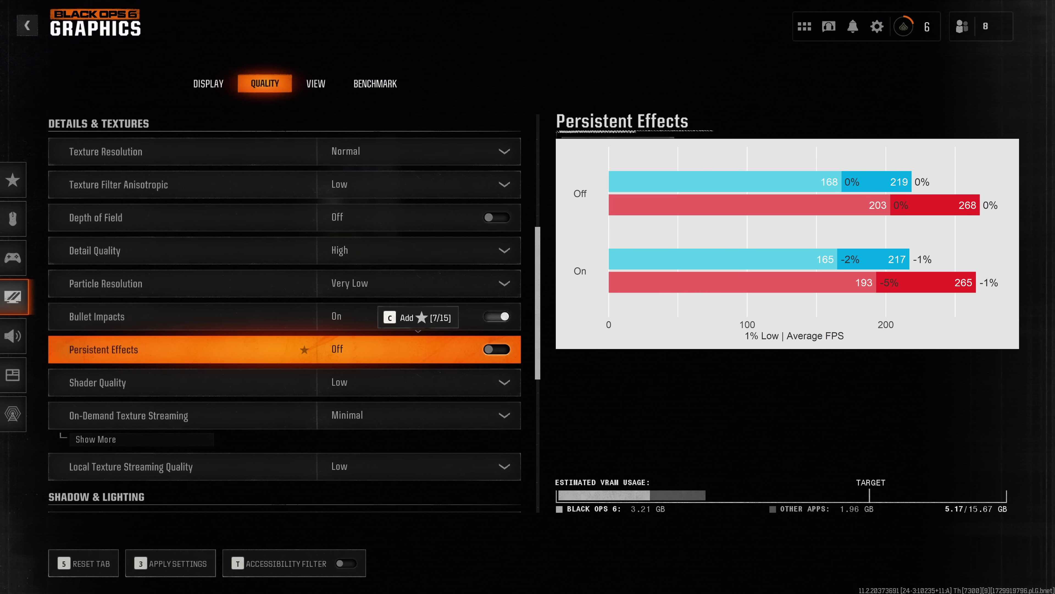
Review the Shader Quality, On-Demand Texture Streaming and Local Texture Streaming Quality settings
left_click(183, 382)
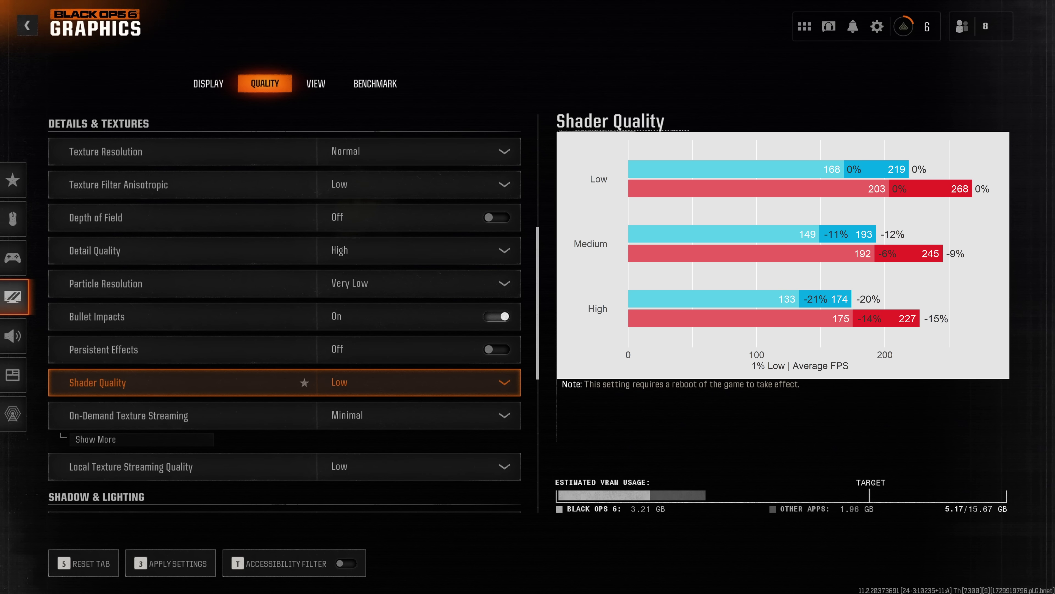
mouse_move(407, 427)
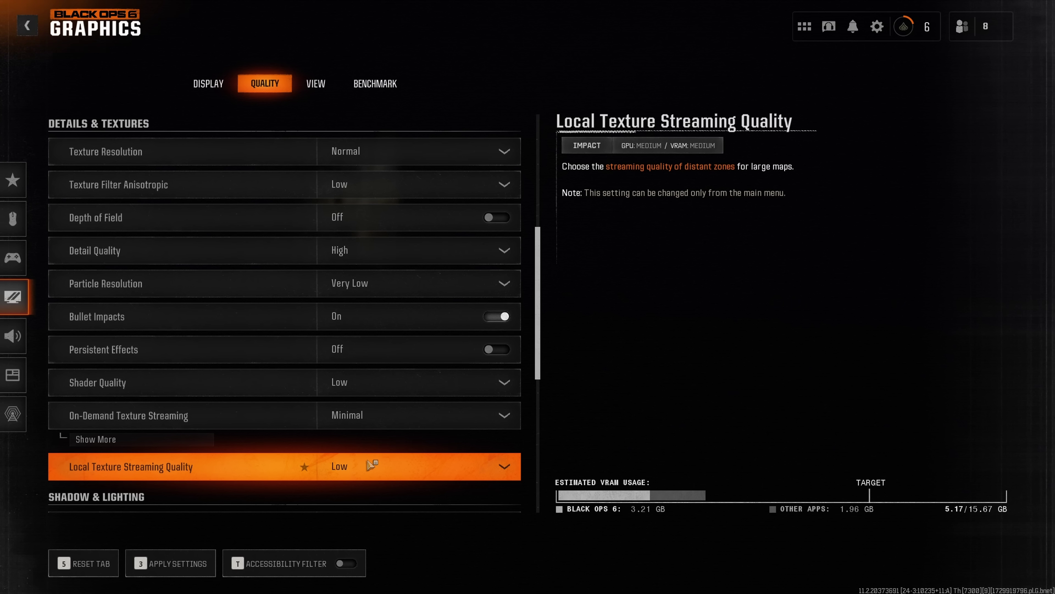
mouse_move(371, 465)
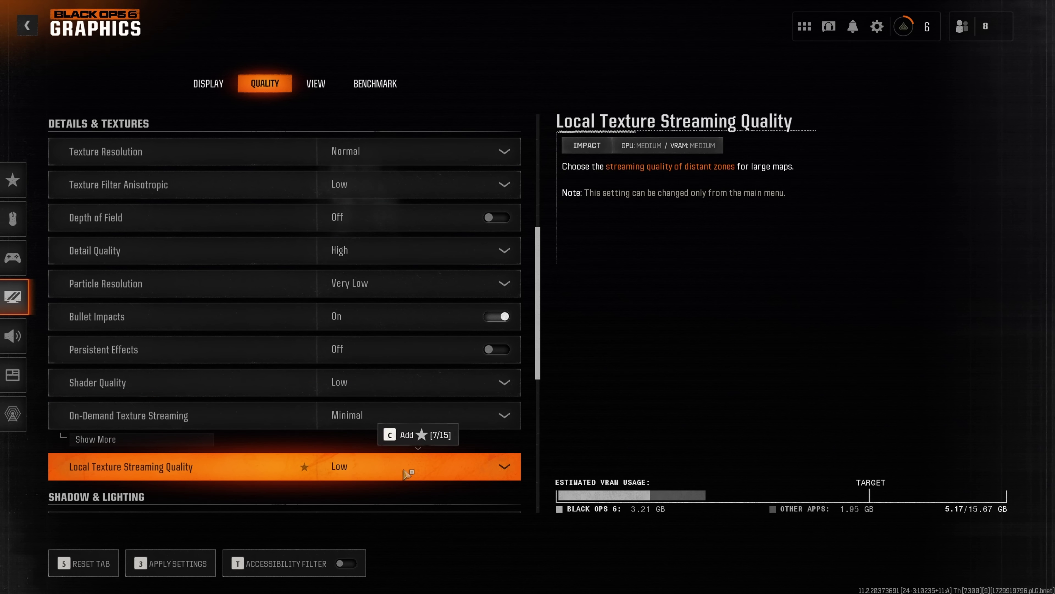
Set Shadow Quality to Normal in the Shadow & Lighting settings
scroll(435, 178, "down", 5)
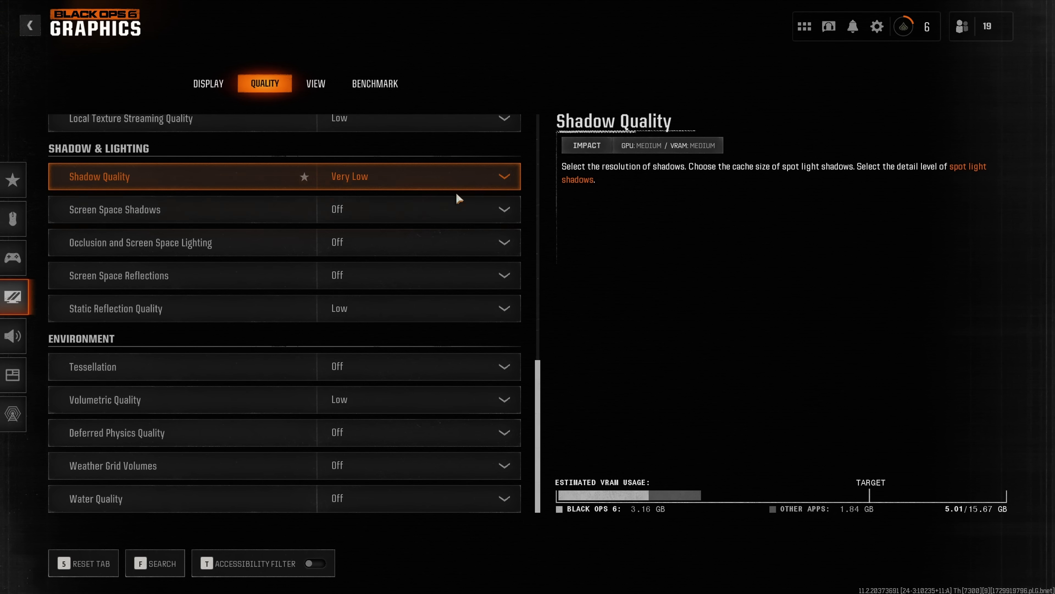
left_click(455, 185)
left_click(433, 264)
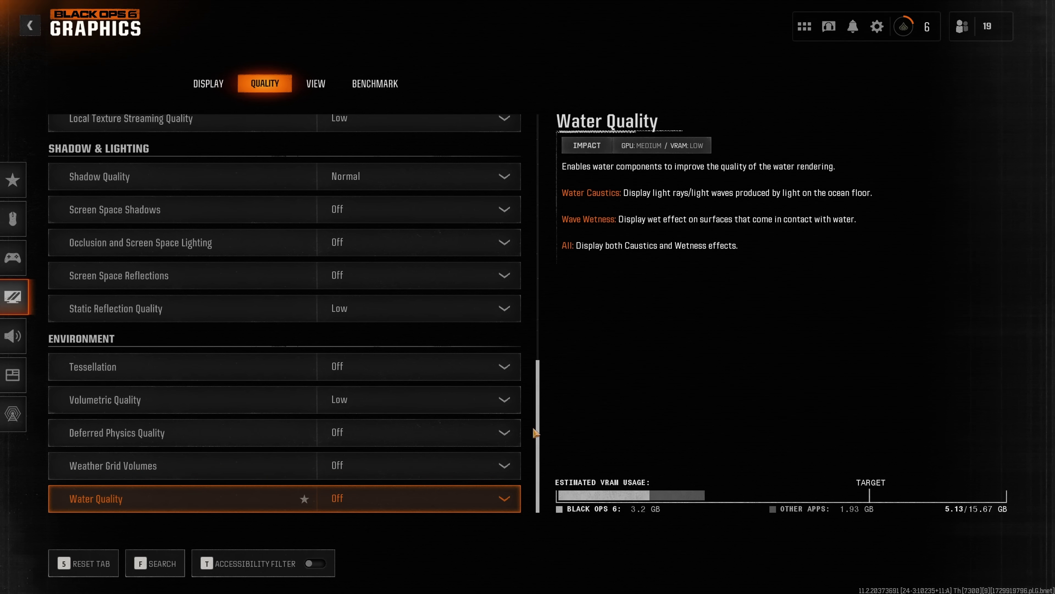
Restart shader pre-loading from the Display settings and confirm deleting the shader cache
left_click_drag(538, 413, 540, 169)
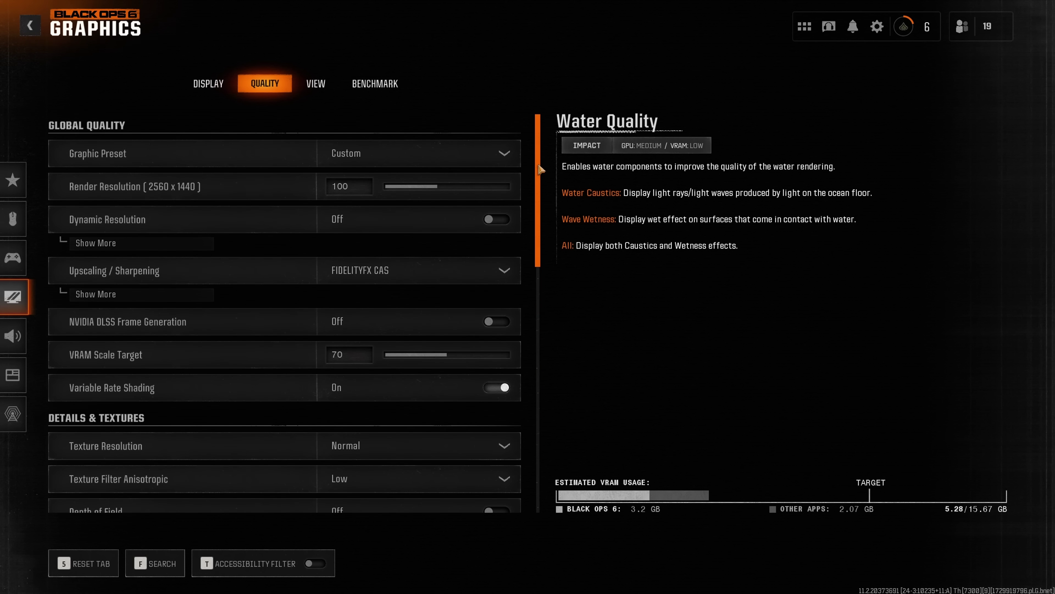
left_click(211, 85)
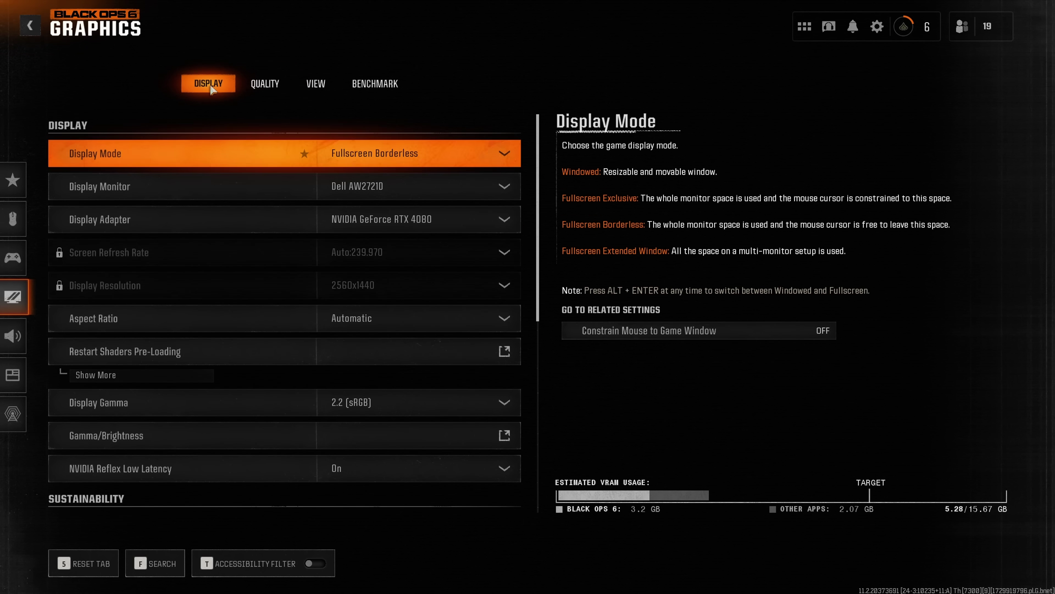
left_click(116, 353)
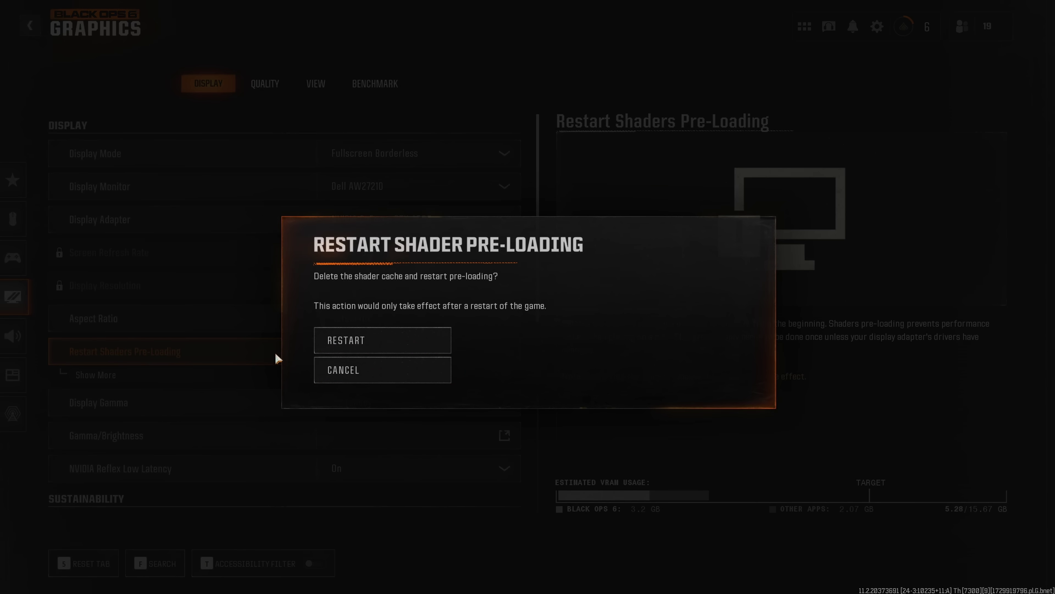
left_click(376, 347)
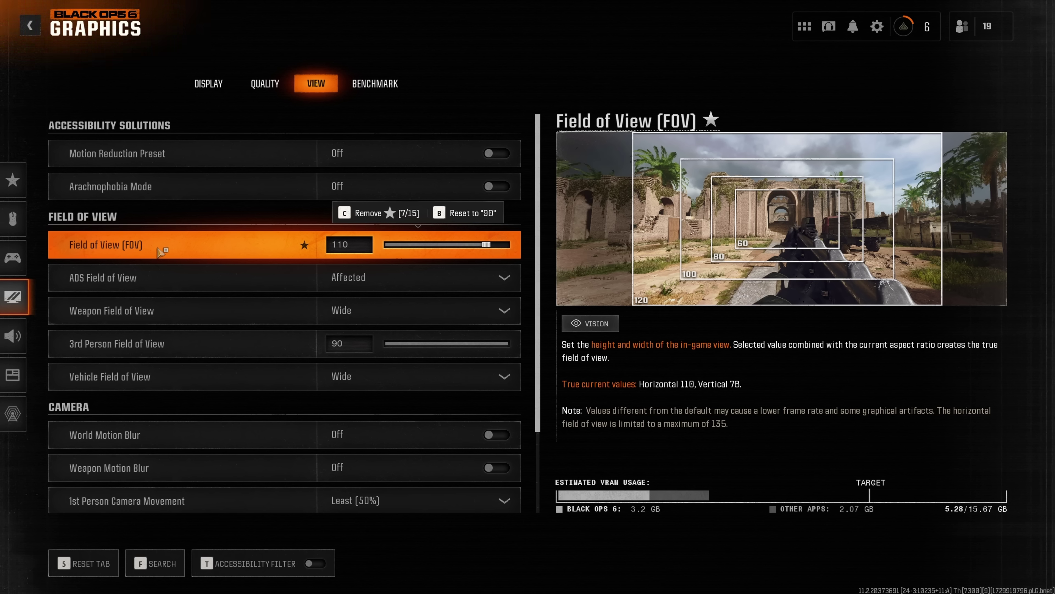
Try a Field of View (FOV) of 105 and set it back to 110
key("Left")
key("Left")
key("Left")
key("Left")
key("Left")
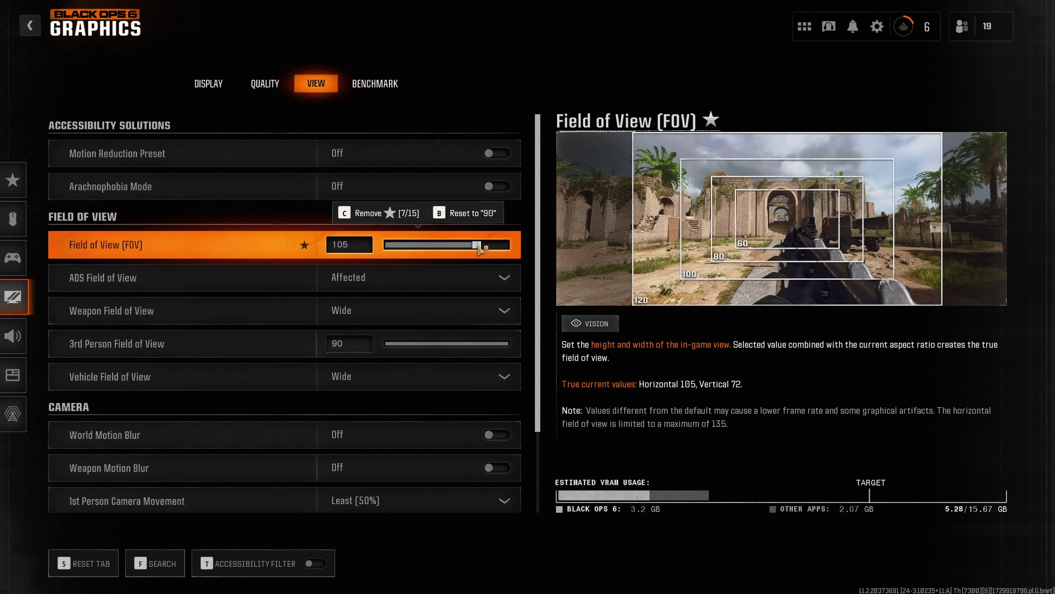
left_click_drag(480, 249, 490, 251)
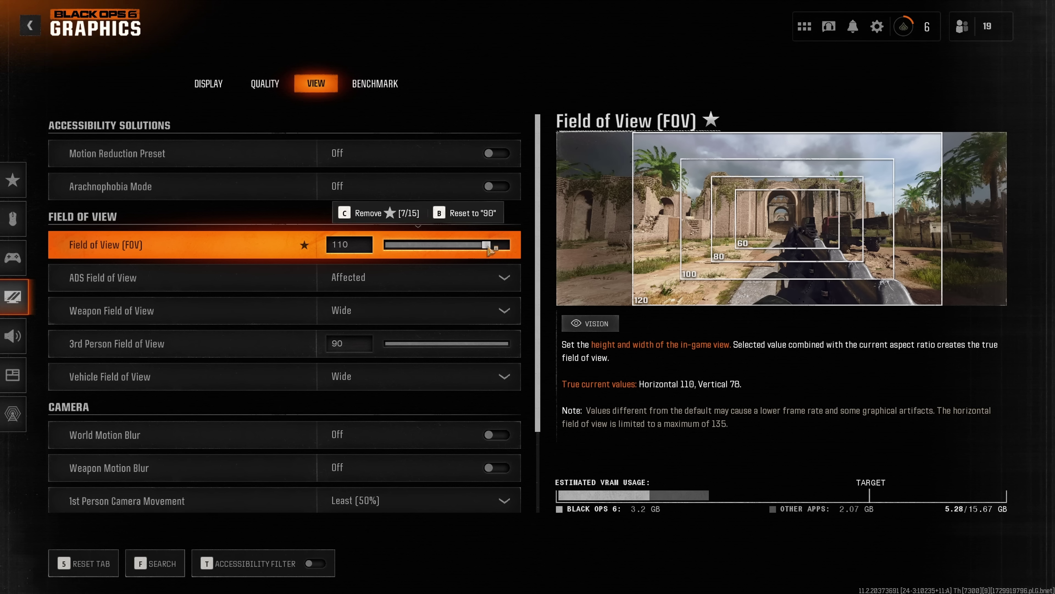
Review the ADS and Vehicle Field of View options and the Camera settings down to Inverted Flashbang
left_click(483, 278)
left_click(484, 277)
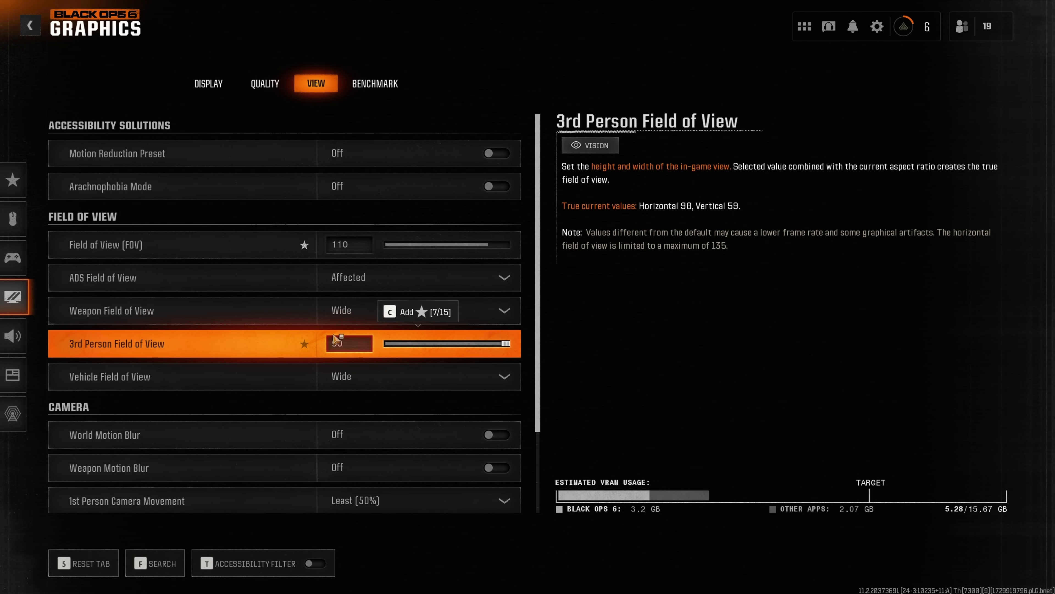
left_click(400, 366)
left_click(401, 368)
scroll(402, 371, "down", 3)
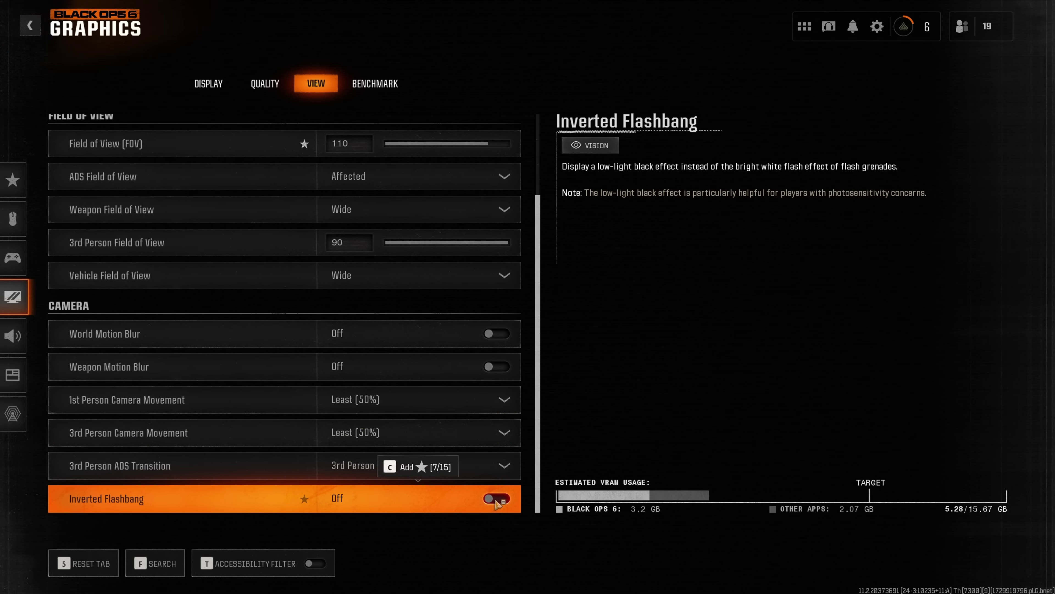
Switch to Notepad++ and examine the graphics entries in s.1.0.cod24.txt, including AmbientLightingQuality, ModelQuality and ReflectionProbeHalfResolution
scroll(200, 409, "down", 14)
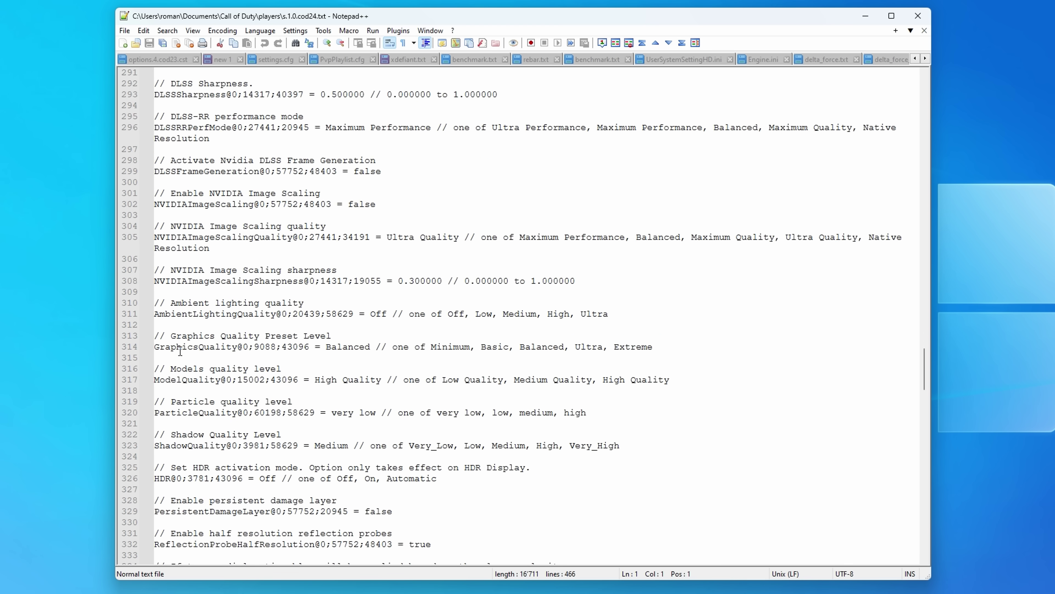
scroll(181, 352, "down", 2)
left_click(188, 248)
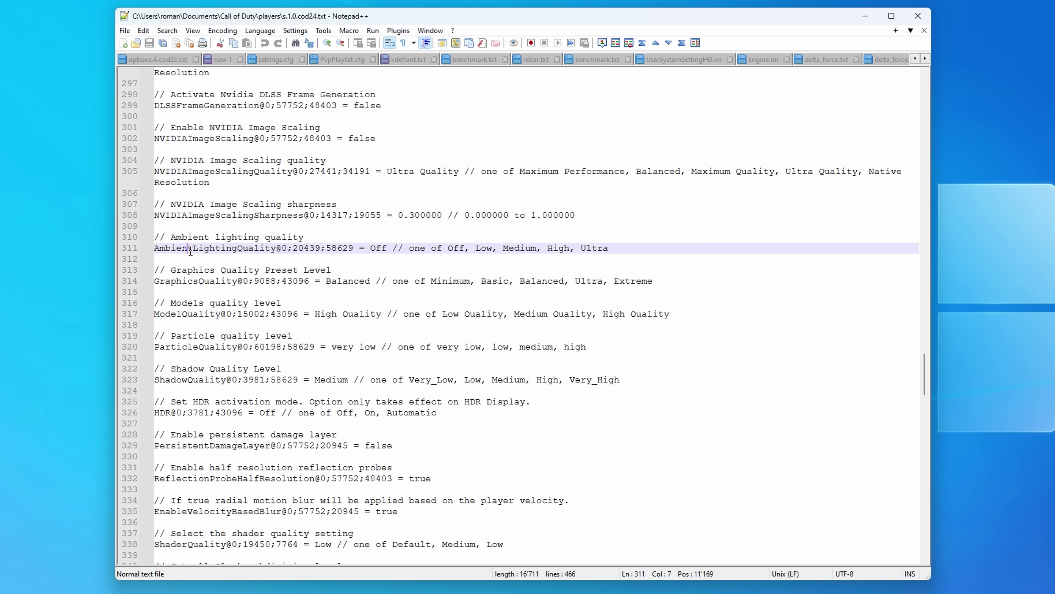
double_click(190, 248)
scroll(192, 249, "down", 2)
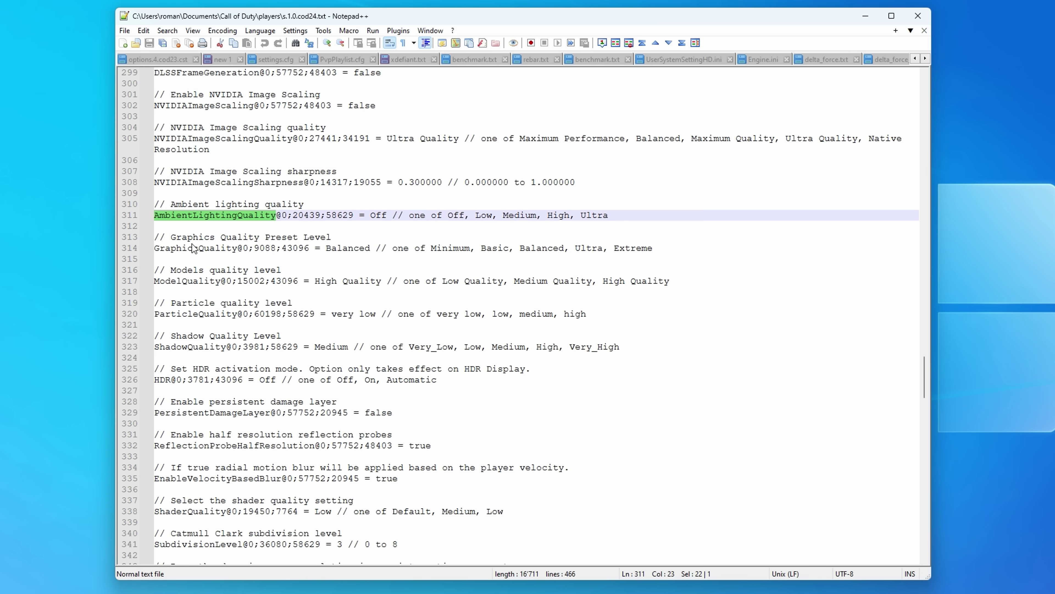
double_click(197, 248)
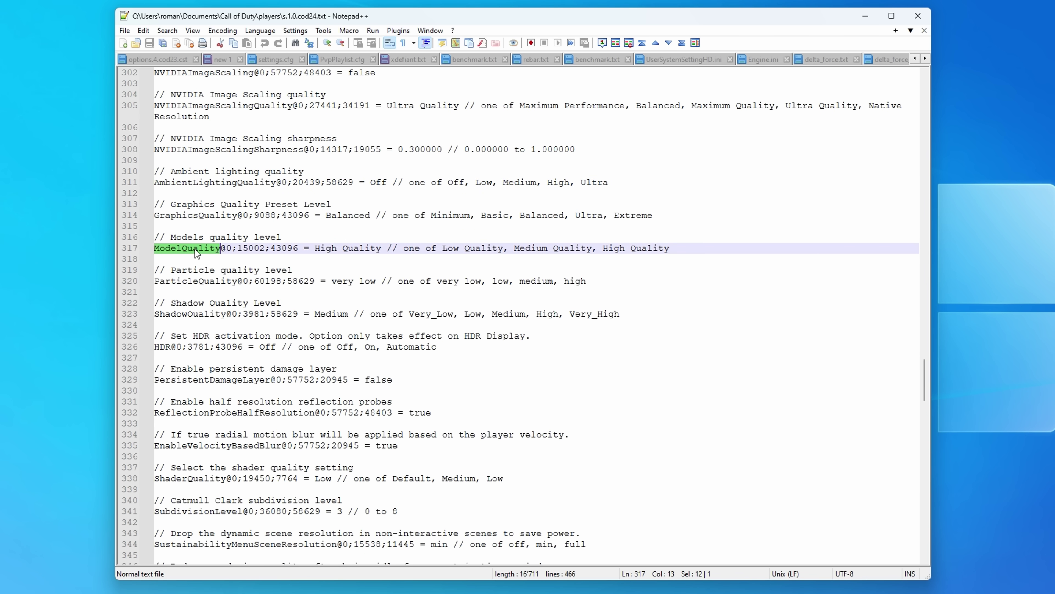
scroll(197, 253, "down", 5)
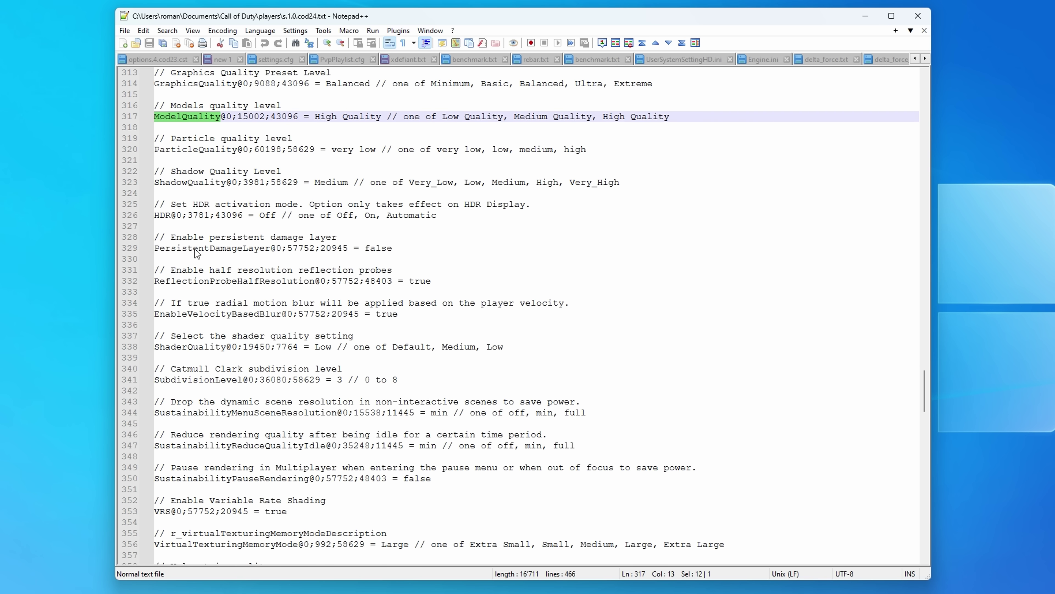
scroll(197, 253, "down", 1)
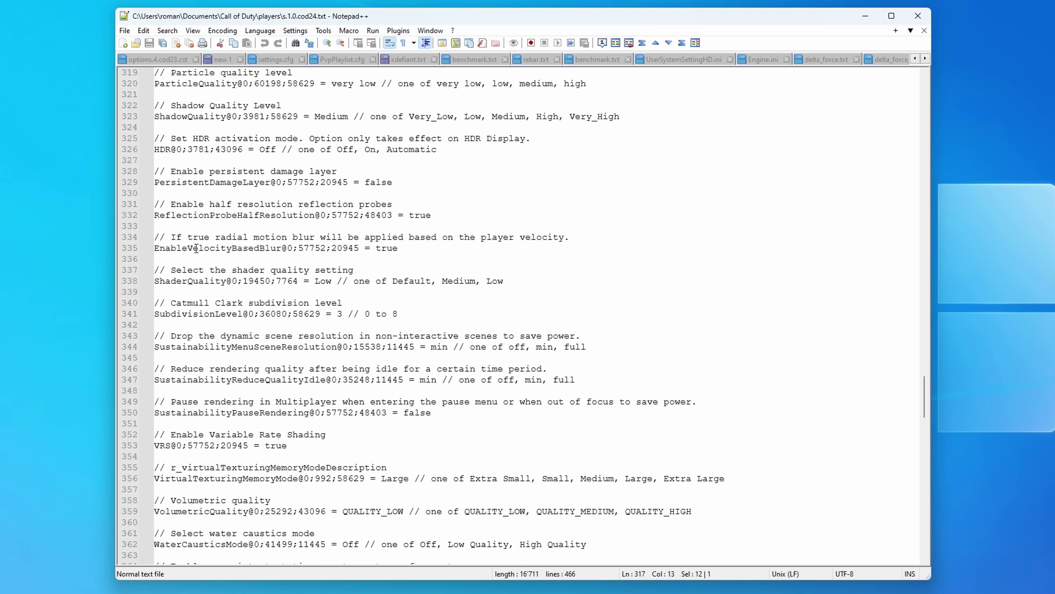
double_click(216, 215)
scroll(216, 214, "down", 2)
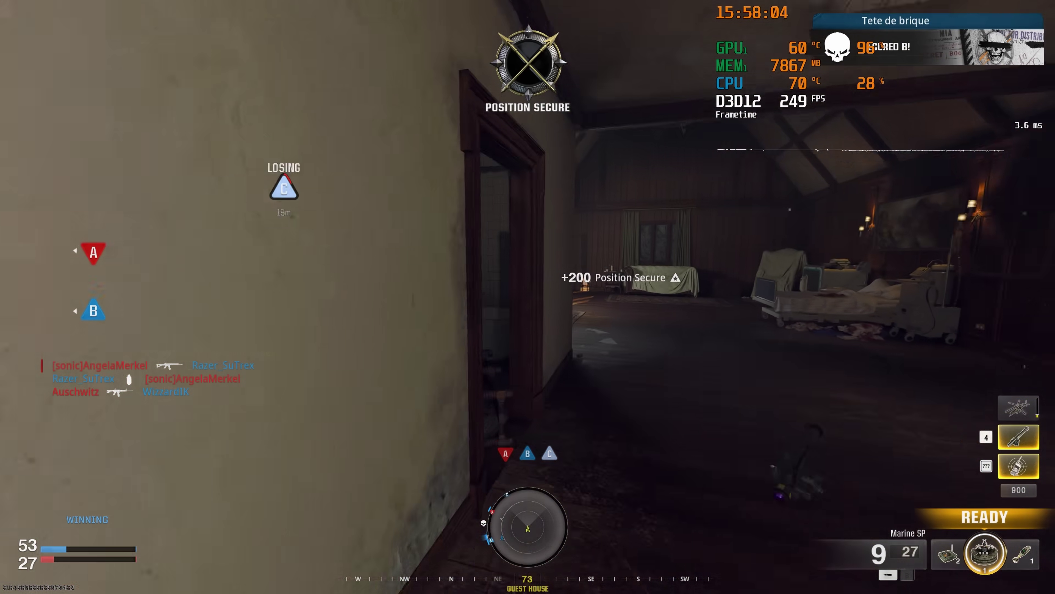
key("1")
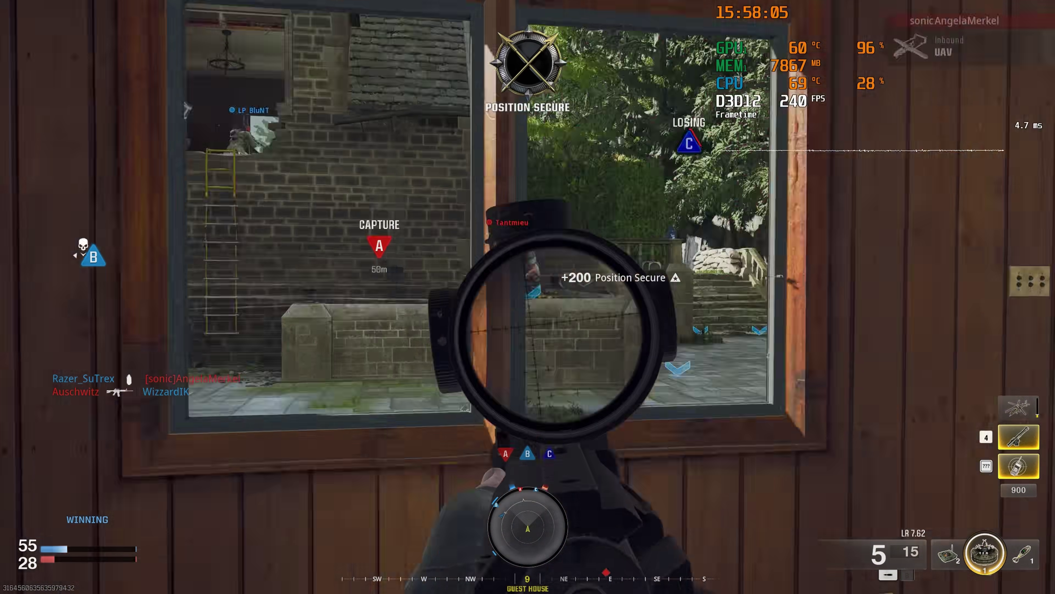
left_click(527, 297)
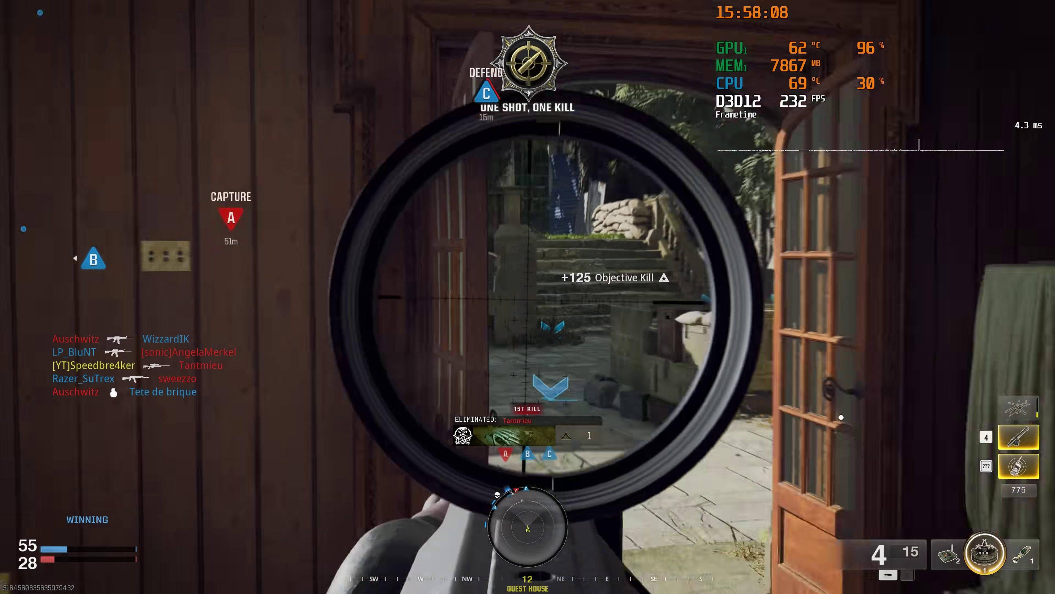
right_click(527, 297)
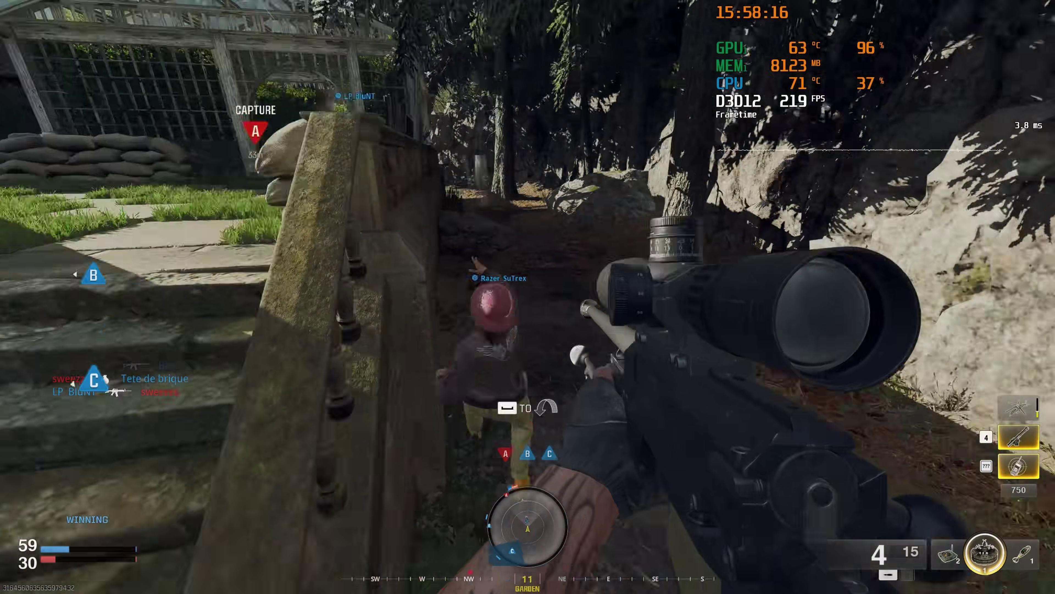
right_click(528, 297)
left_click(527, 297)
key("w")
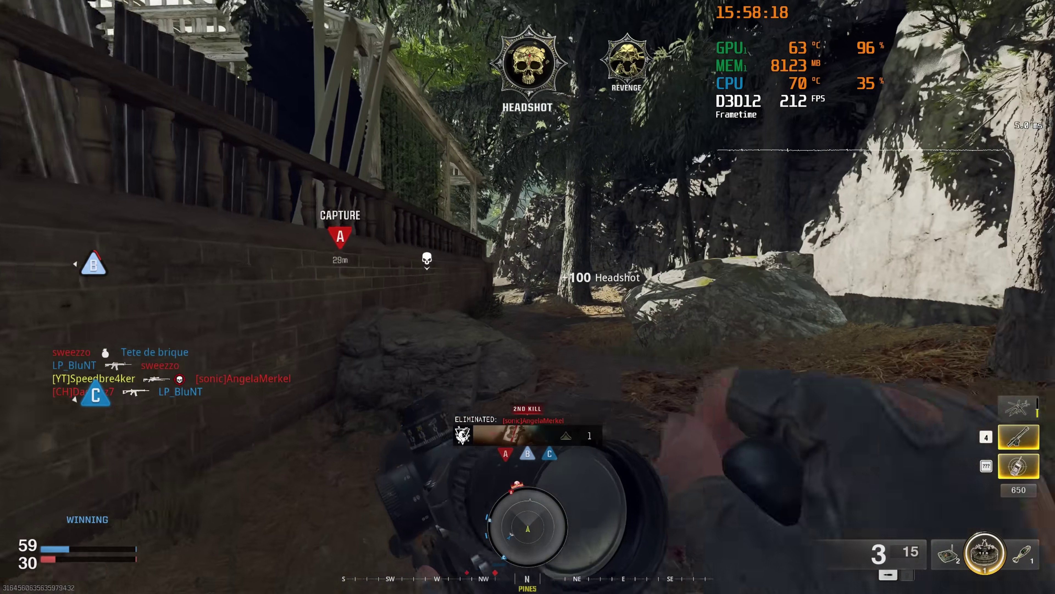